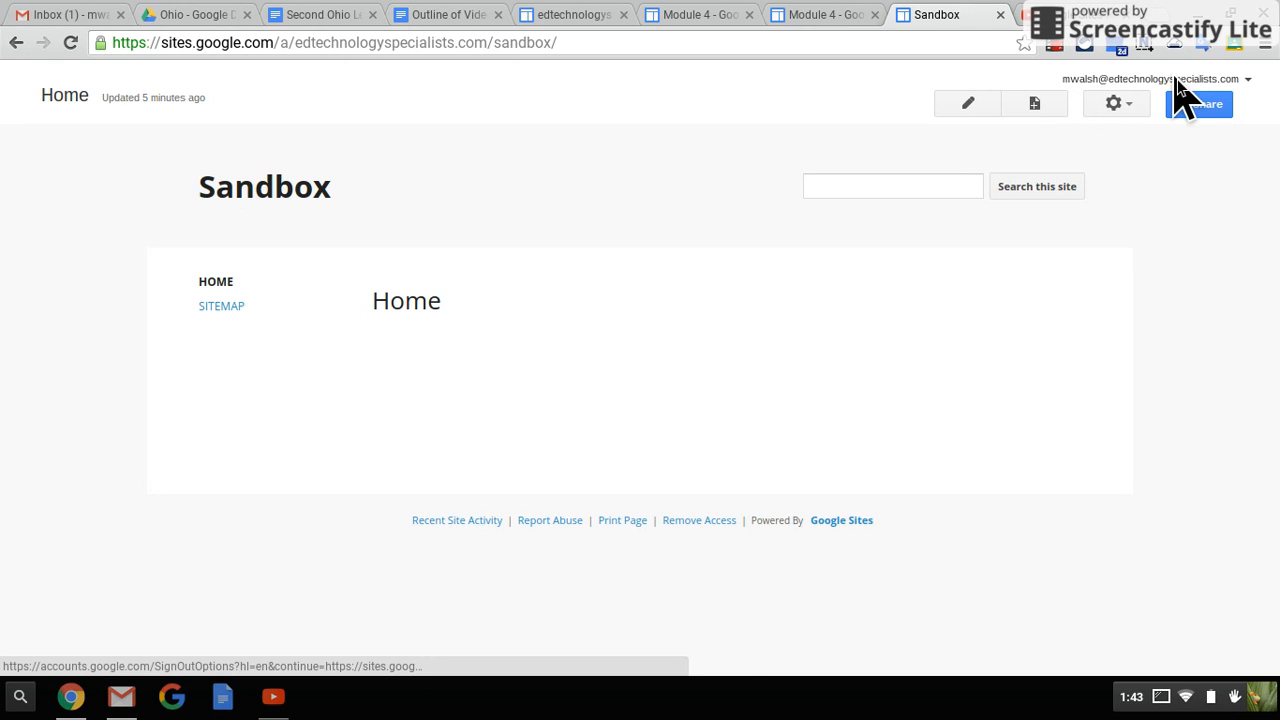
Step: Start a new page in the Sandbox site, name it "Page 1" and keep the Web Page template
left_click(1035, 105)
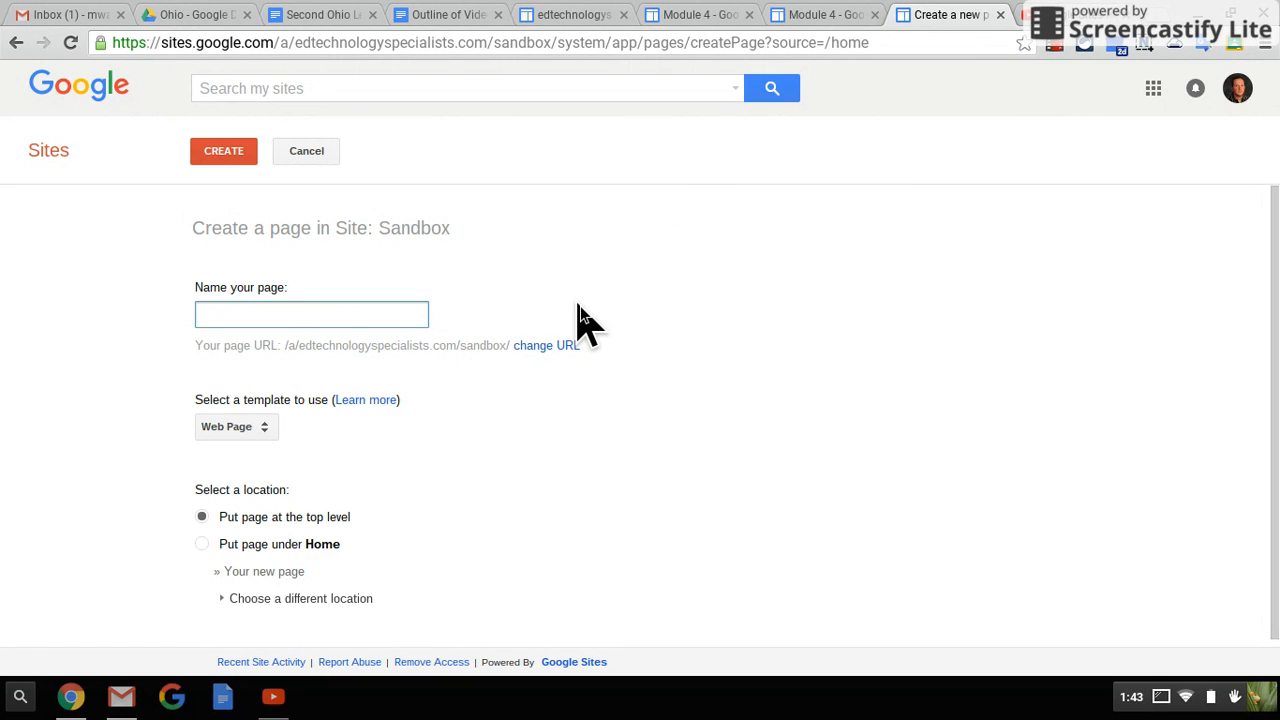
type("Page 1")
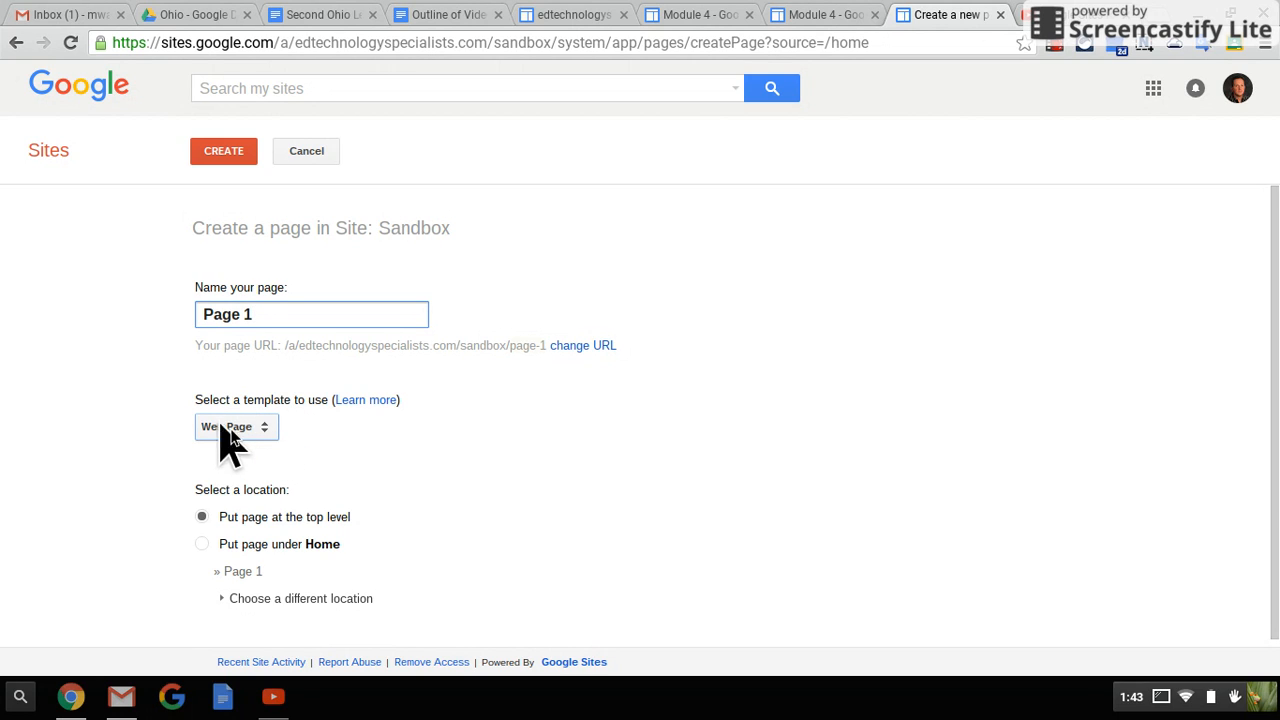
left_click(270, 432)
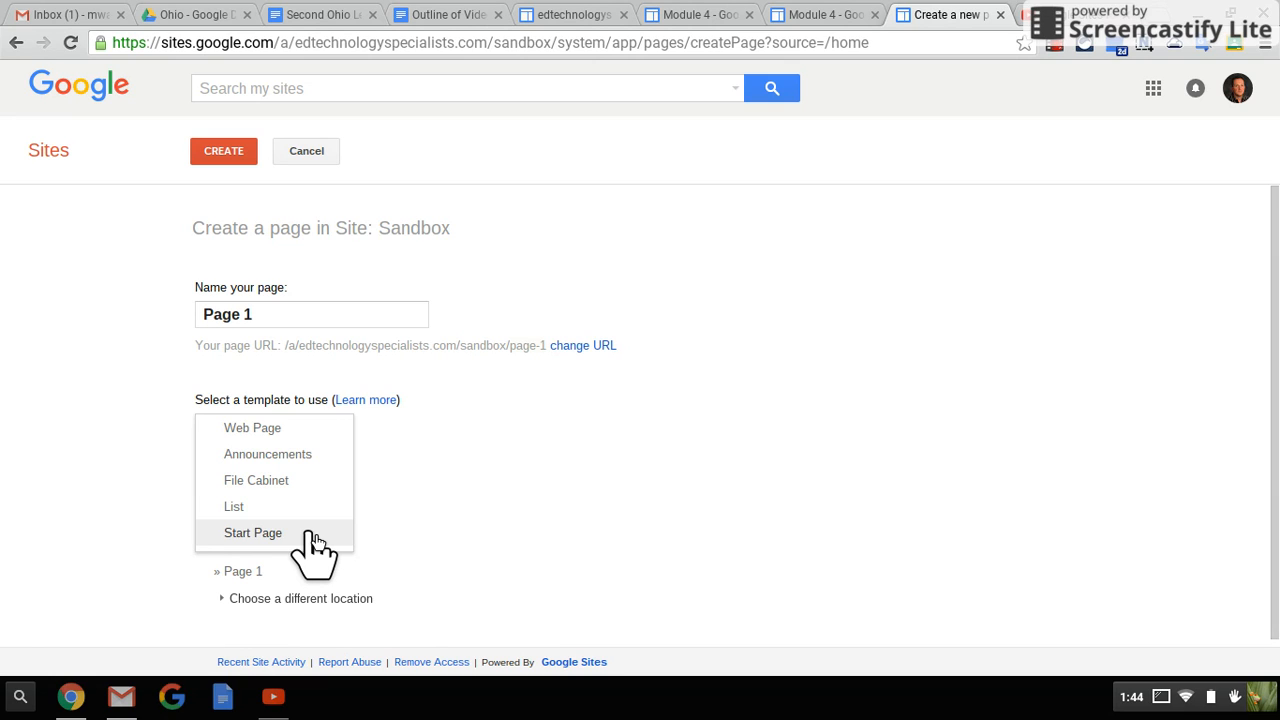
left_click(489, 494)
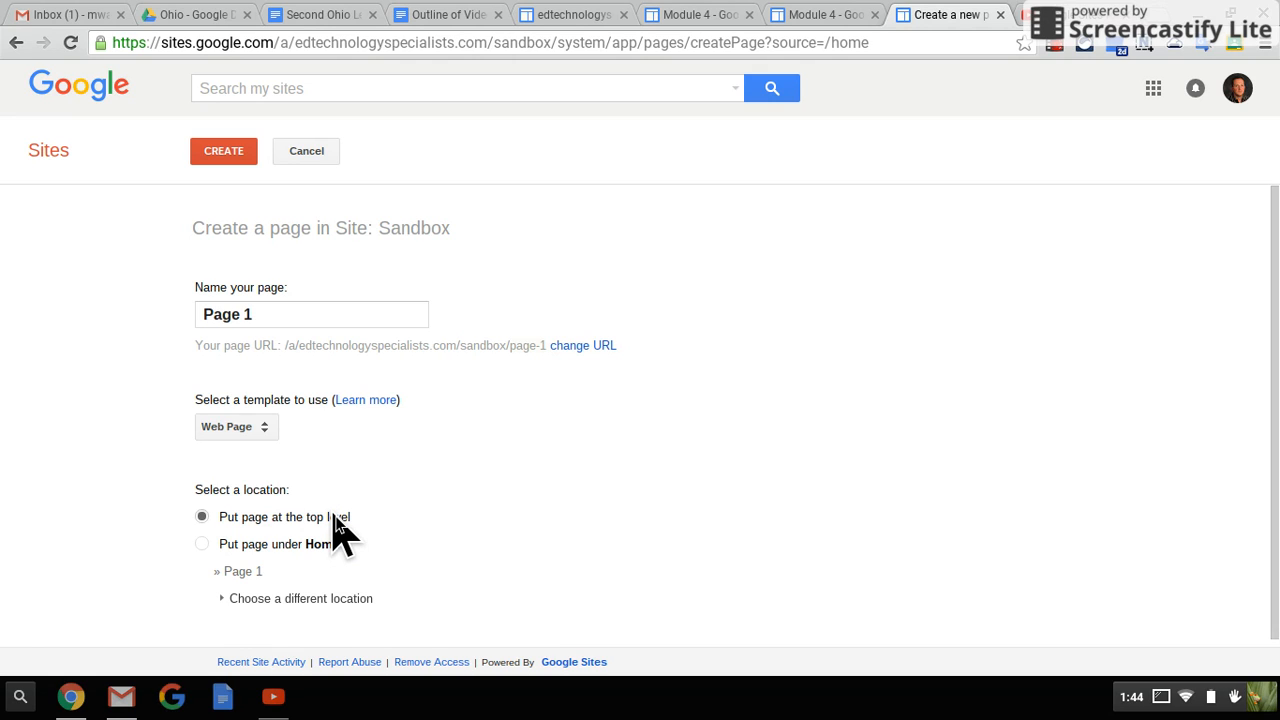
left_click(202, 545)
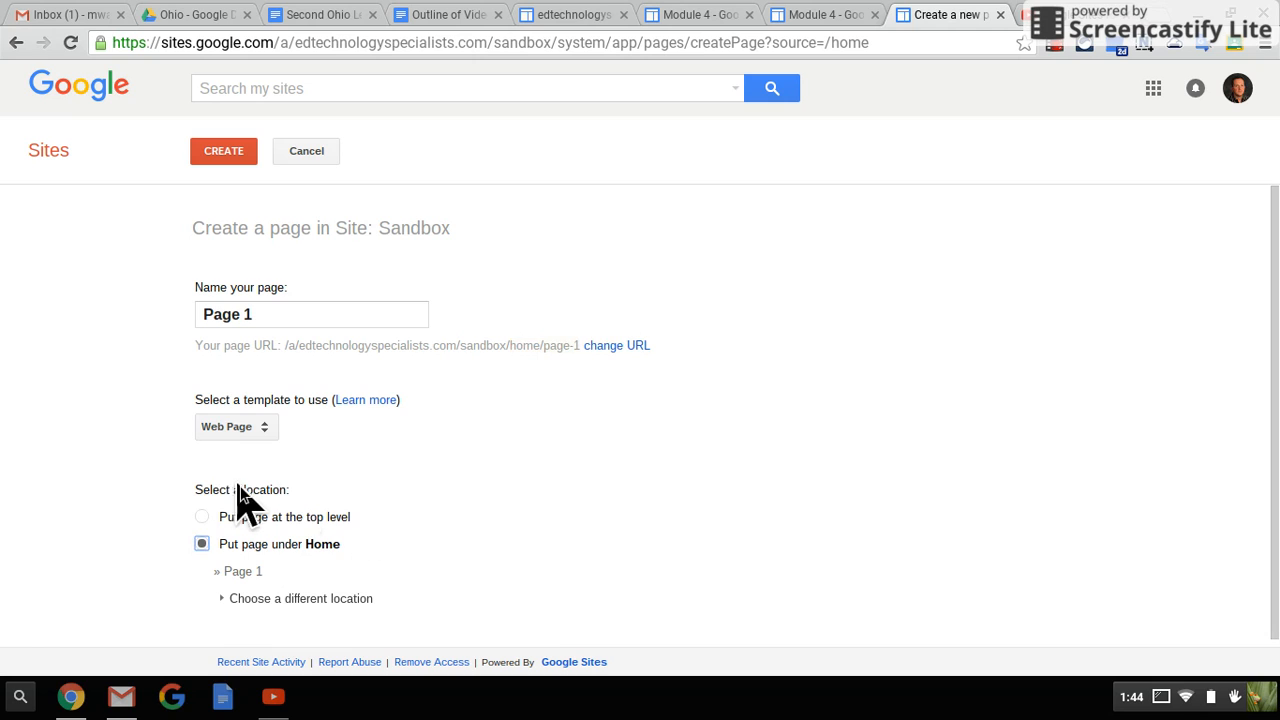
left_click(202, 517)
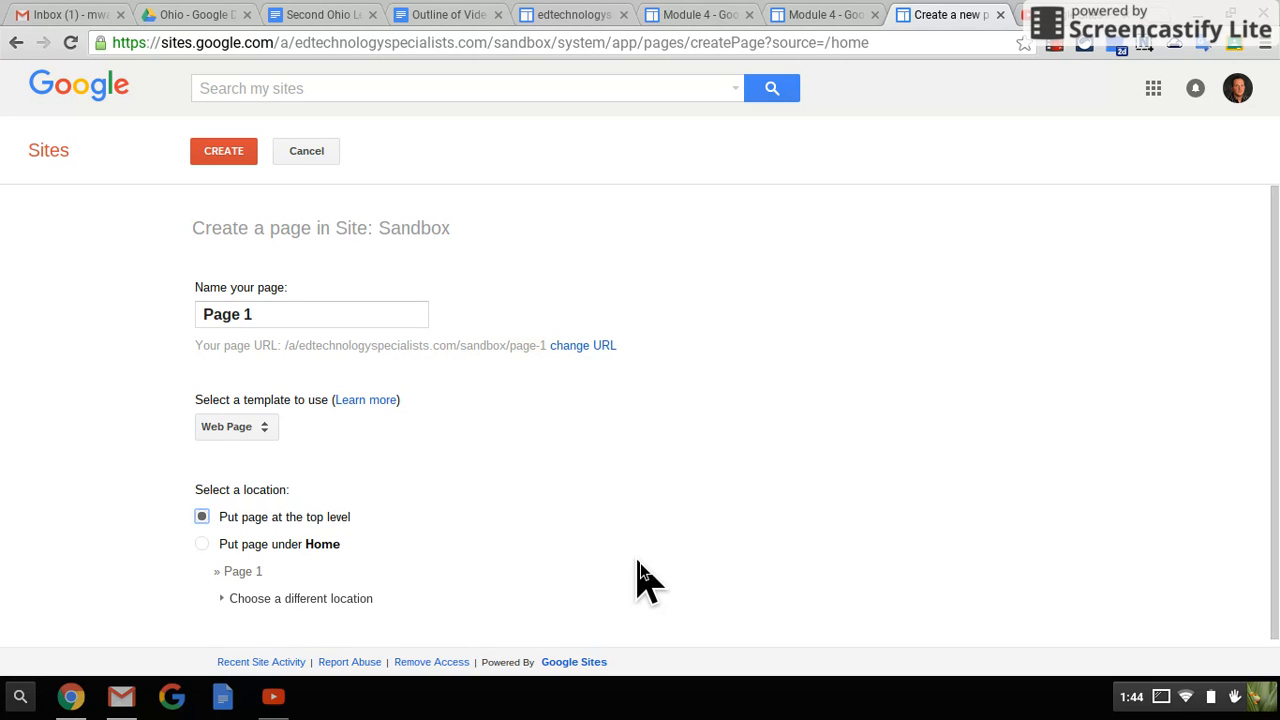
scroll(551, 540, "down", 1)
left_click(225, 596)
scroll(540, 527, "down", 1)
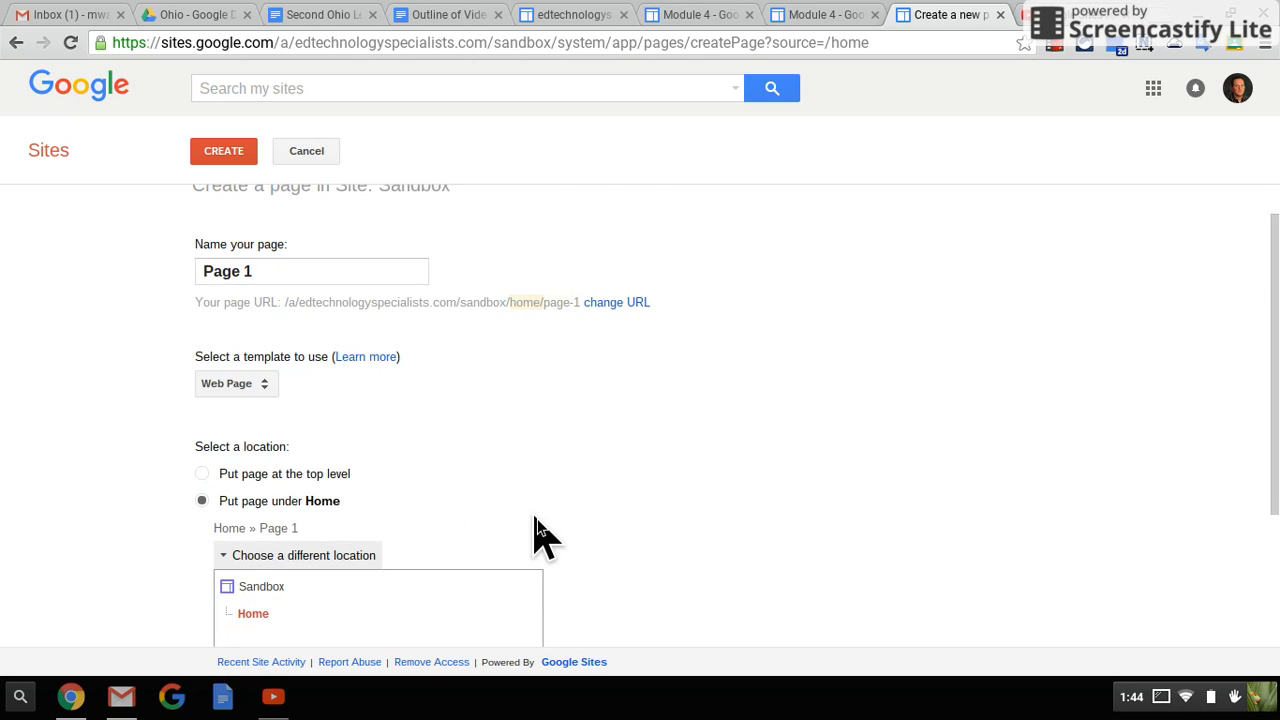
scroll(543, 534, "down", 5)
scroll(391, 508, "up", 4)
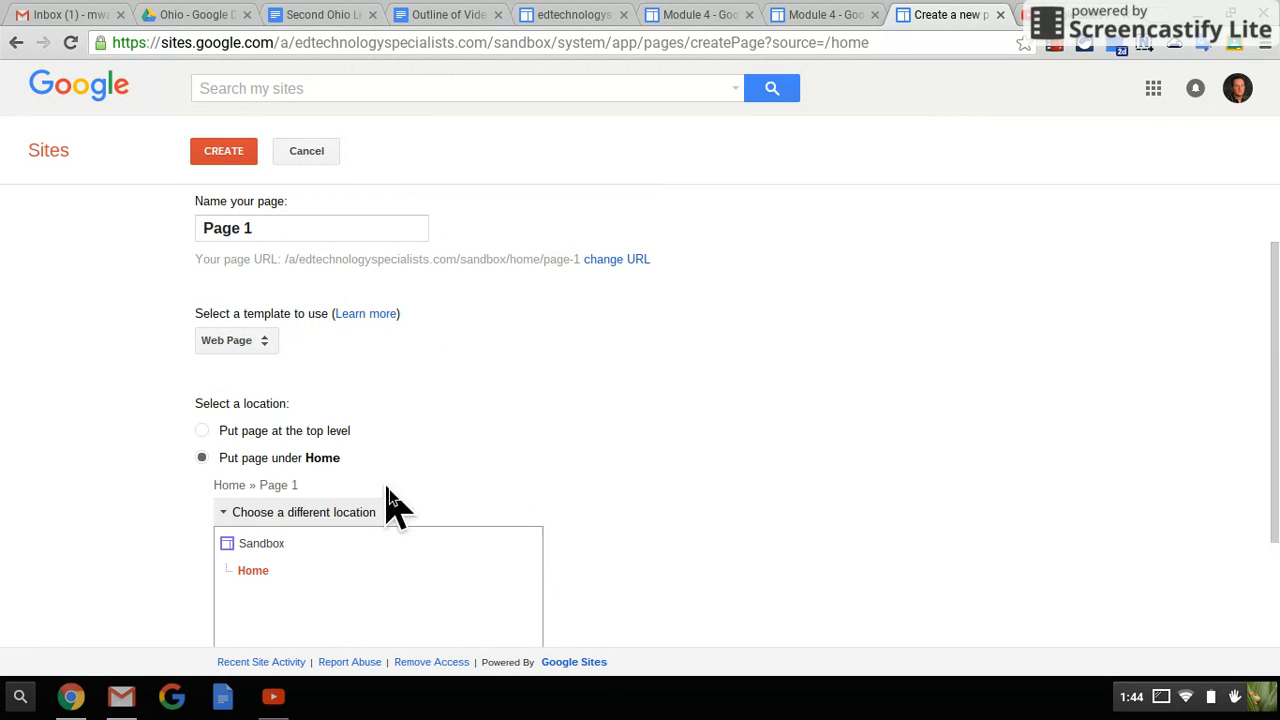
left_click(224, 513)
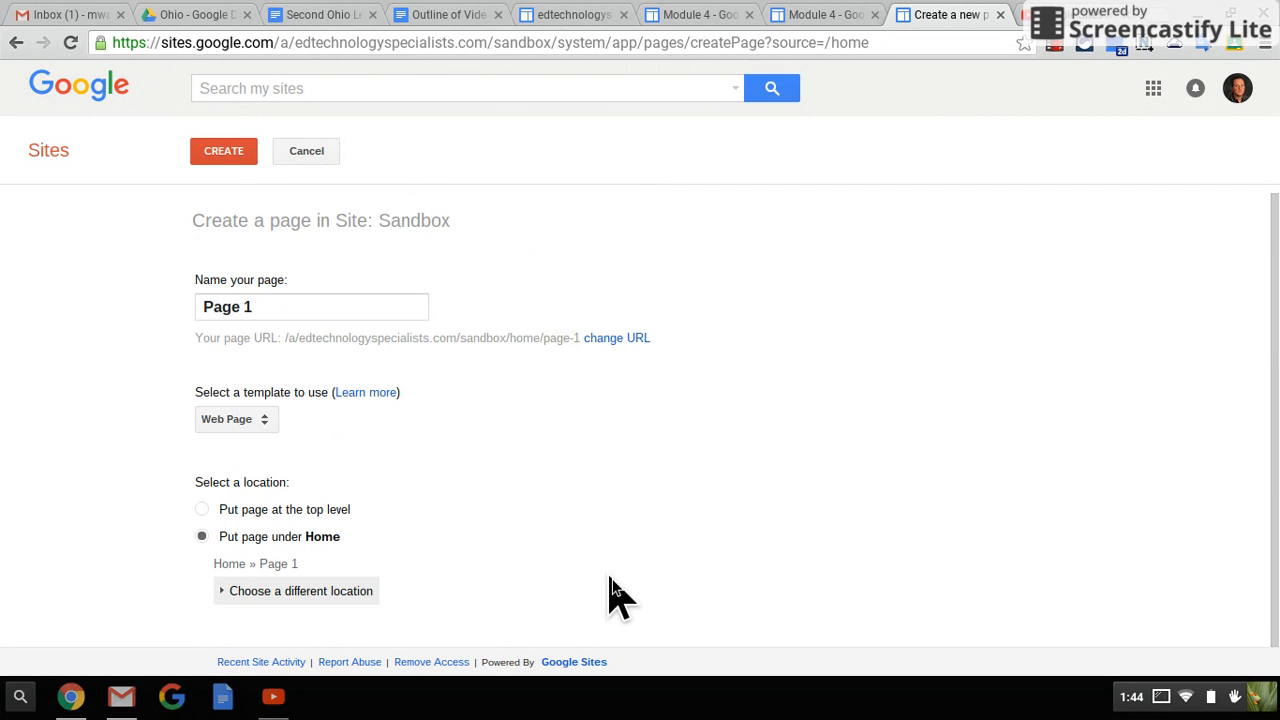
left_click(202, 510)
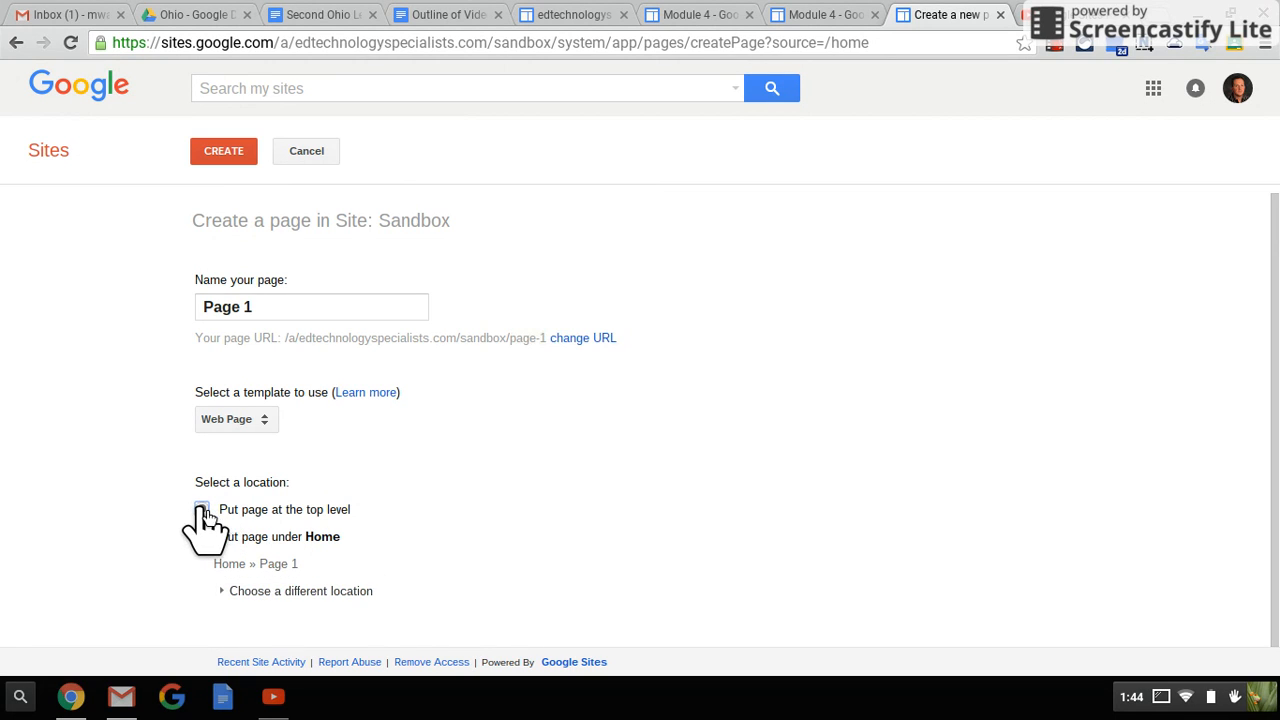
Step: Create the page at the top level and save it with the body text "Here is the first page."
left_click(224, 155)
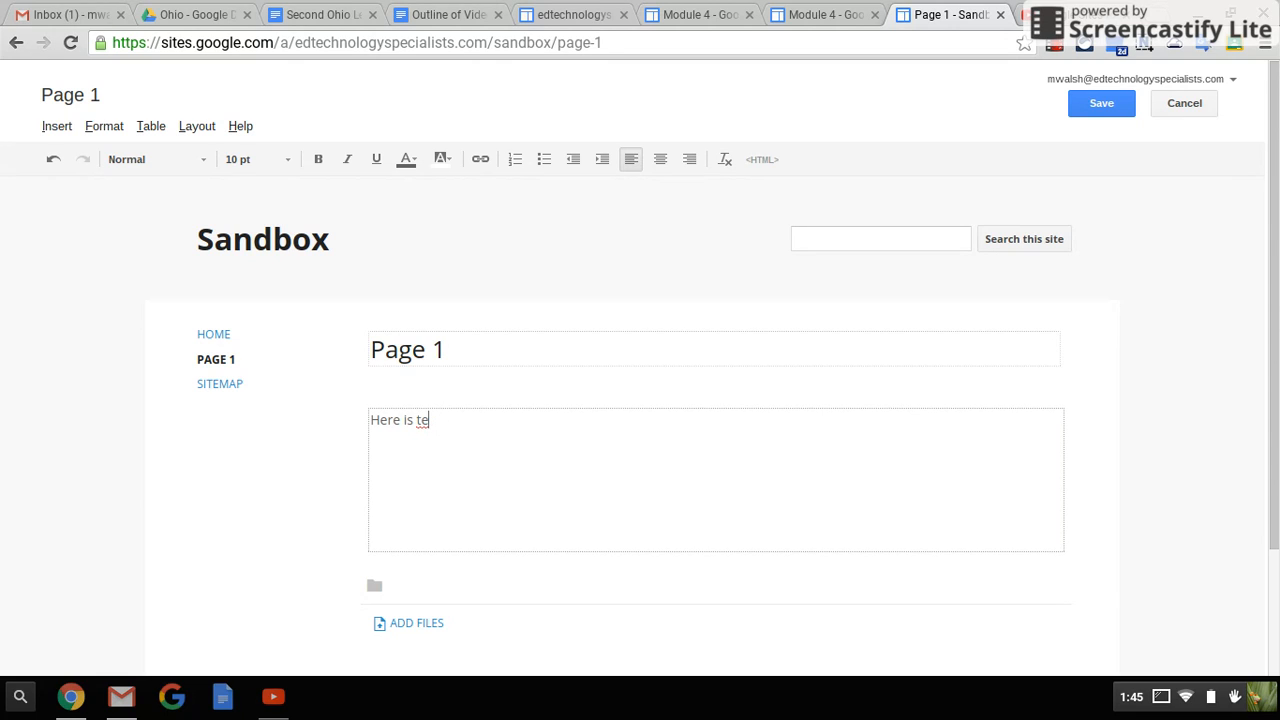
type("pag")
left_click(1093, 108)
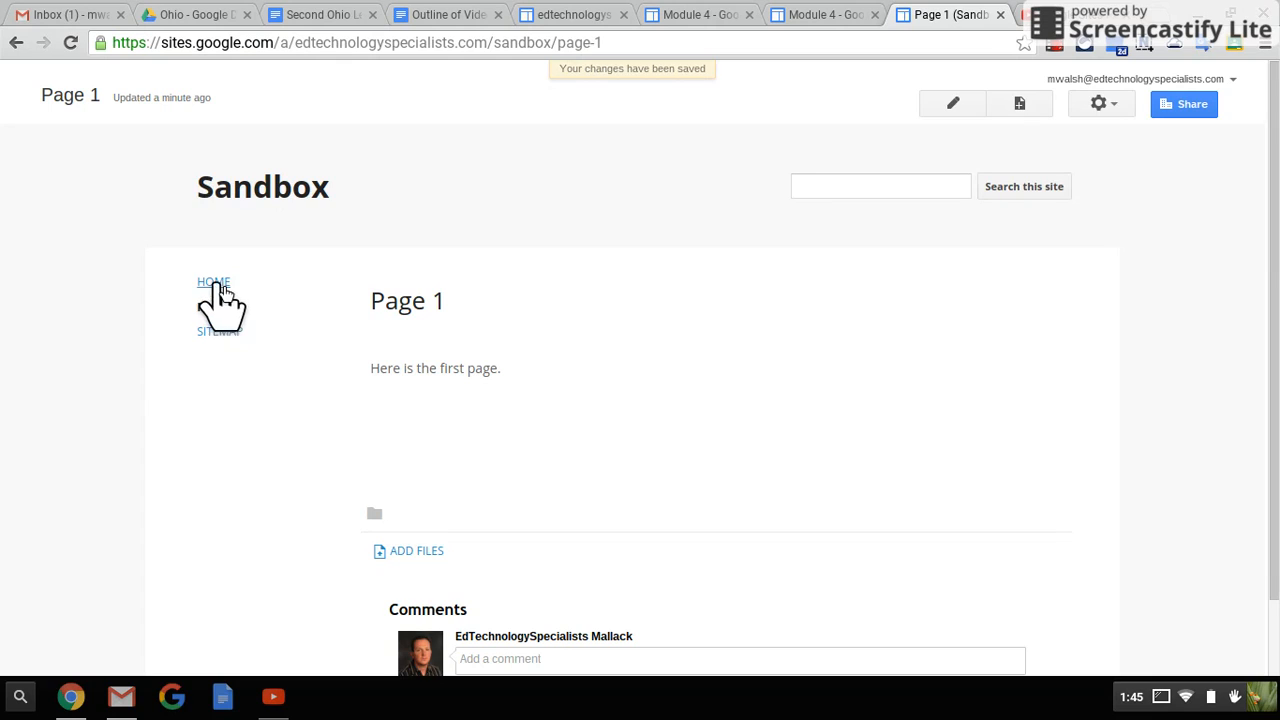
Step: Disallow attachments and comments in the page settings of Page 1 and save the settings
left_click(218, 285)
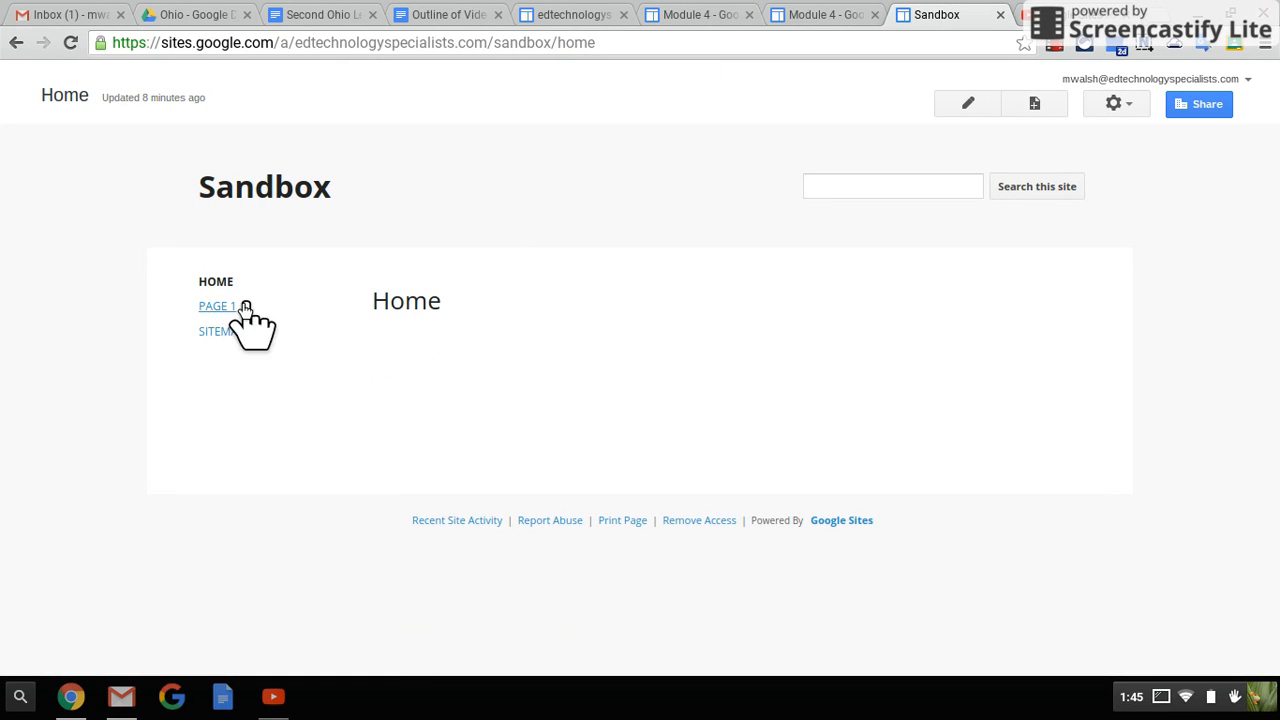
left_click(230, 308)
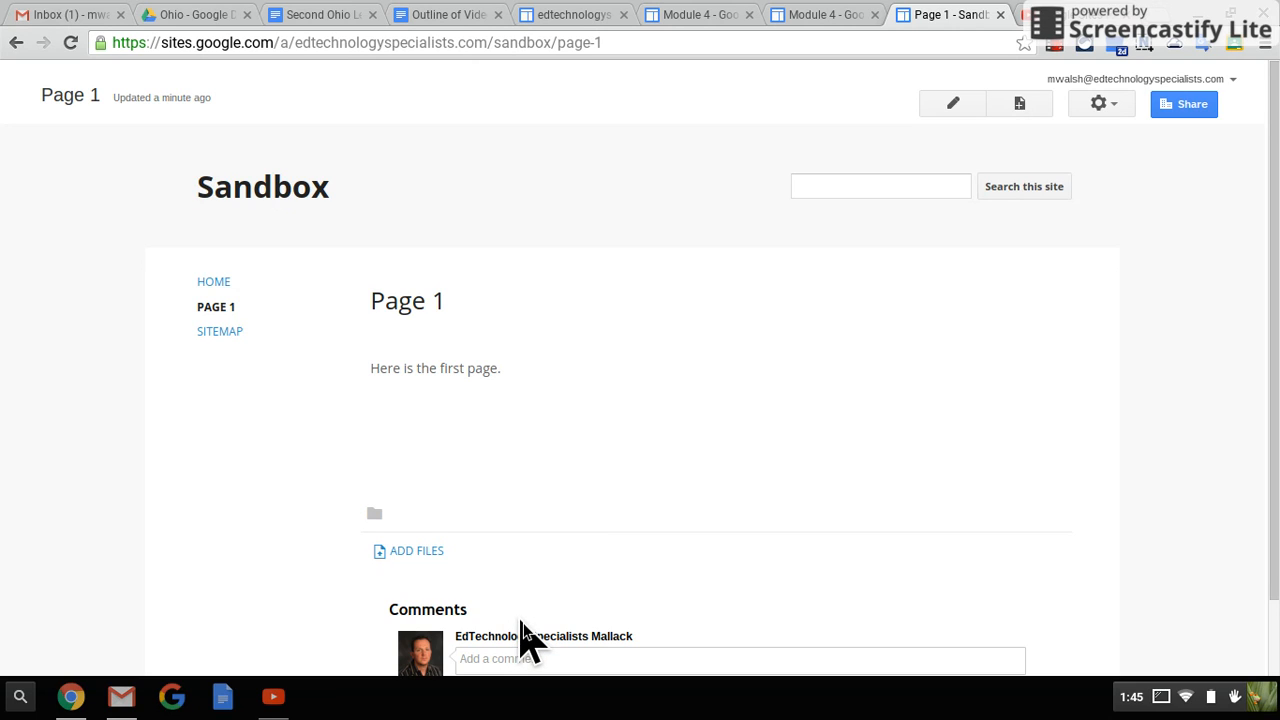
left_click(1118, 118)
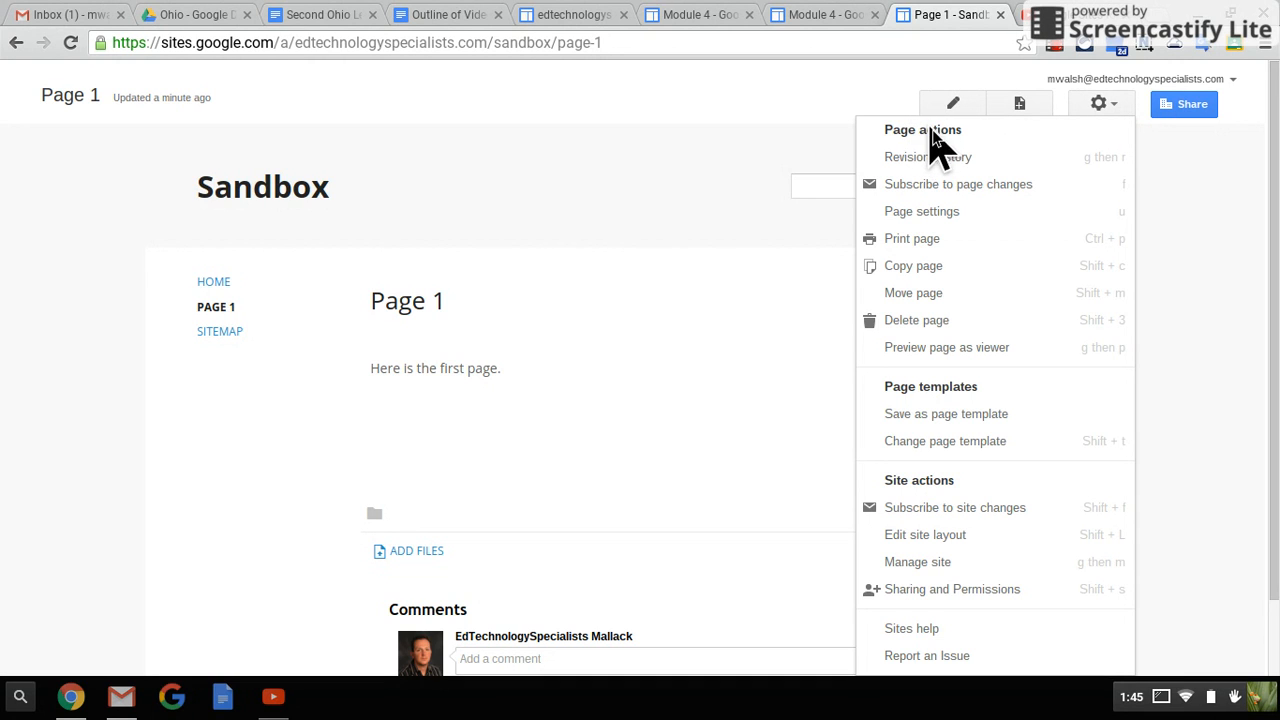
left_click(975, 213)
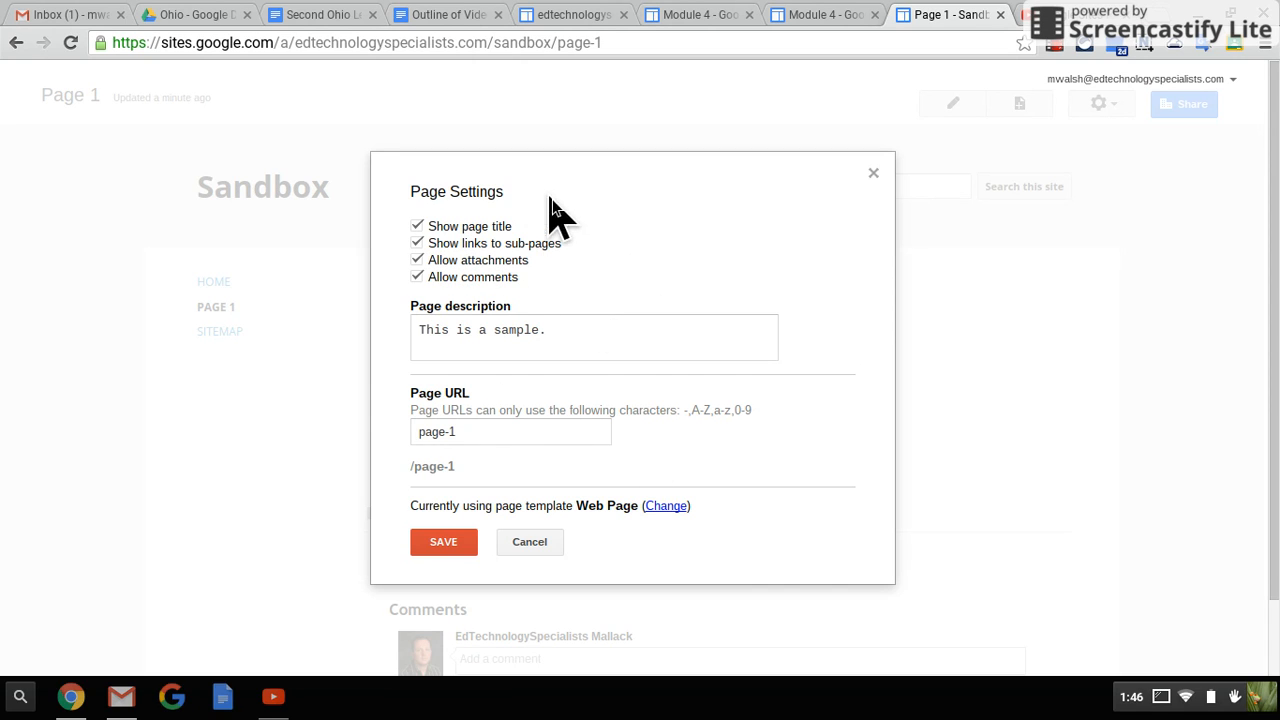
left_click(417, 260)
left_click(417, 278)
left_click(443, 542)
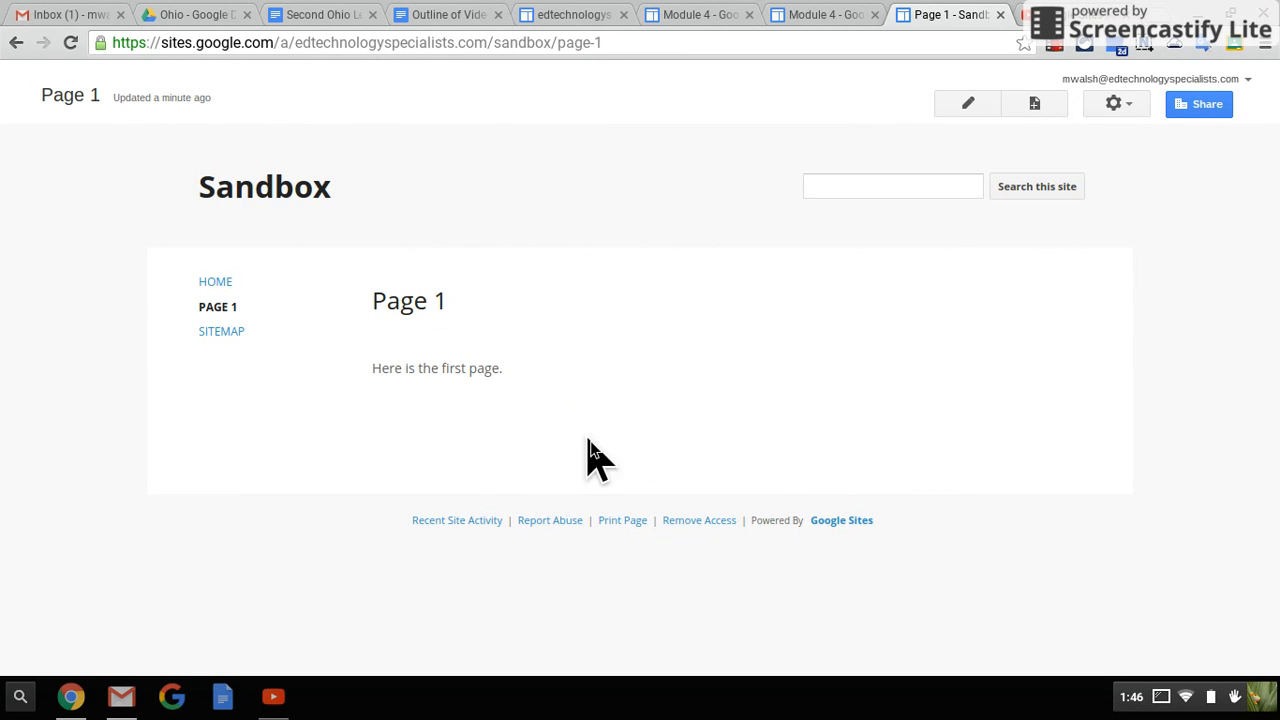
Step: Change the page template of Page 1 to Announcements without applying the template's default content
left_click(1128, 108)
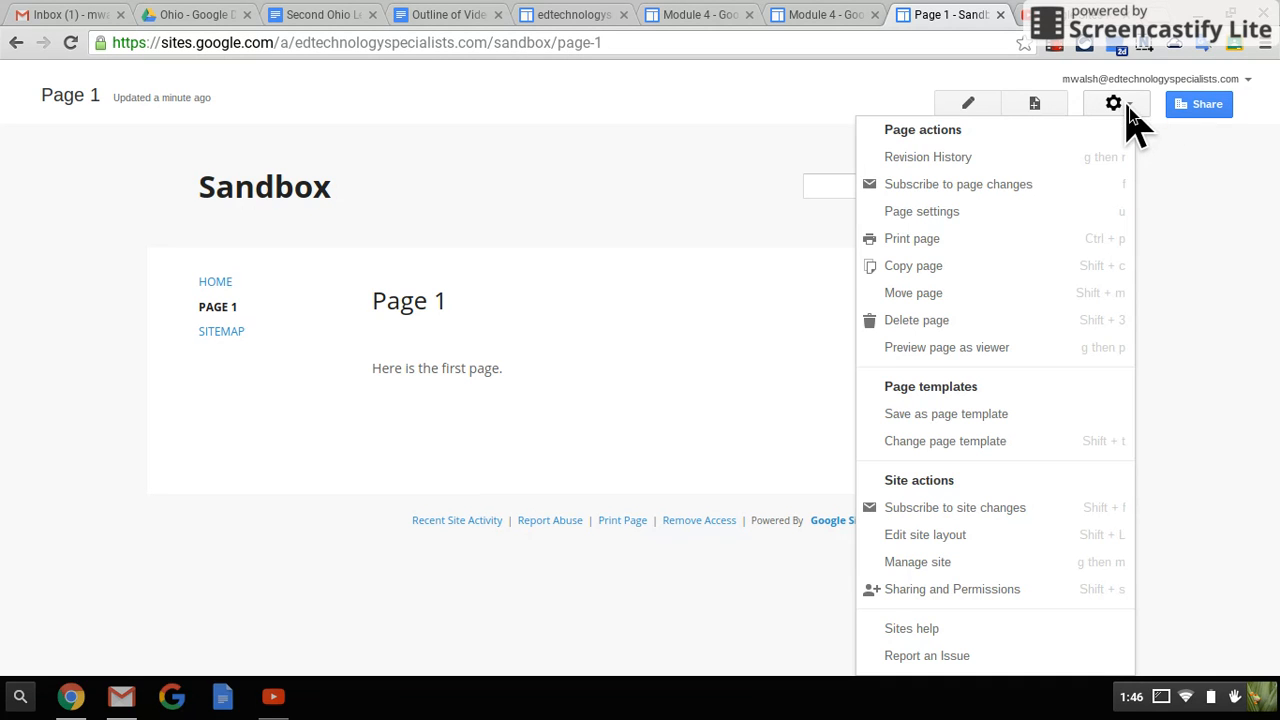
left_click(1005, 210)
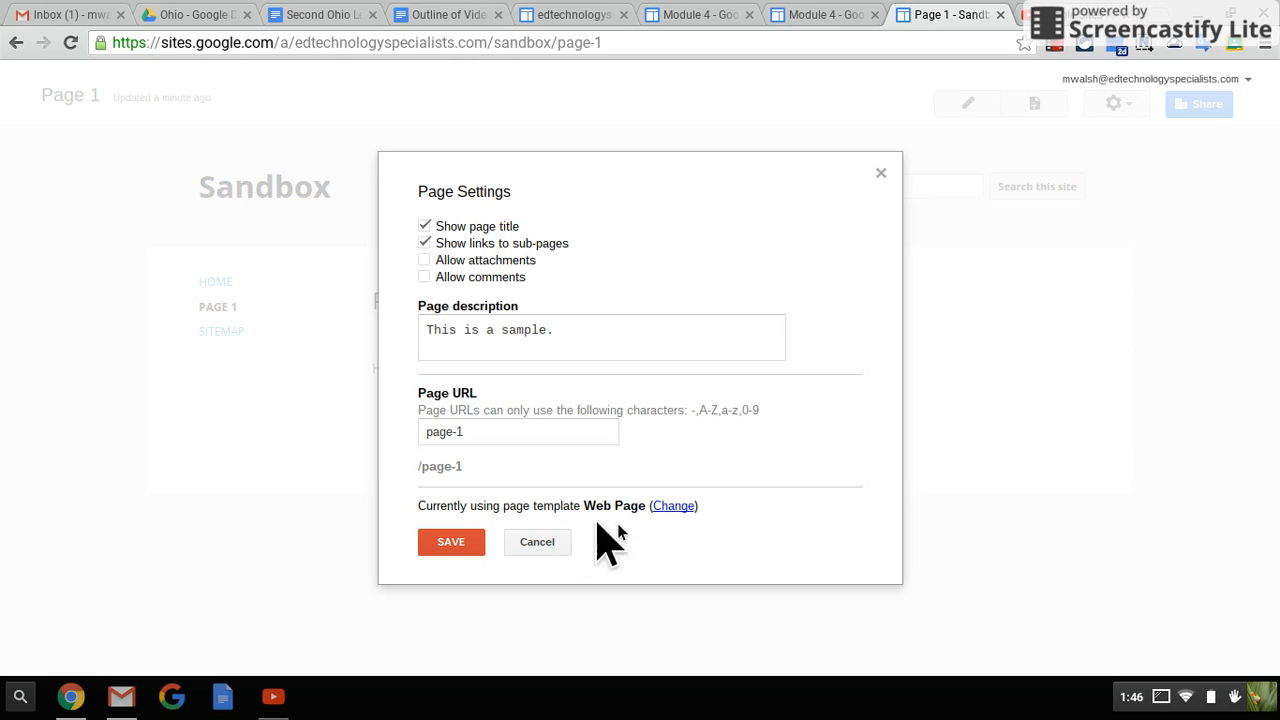
left_click(681, 507)
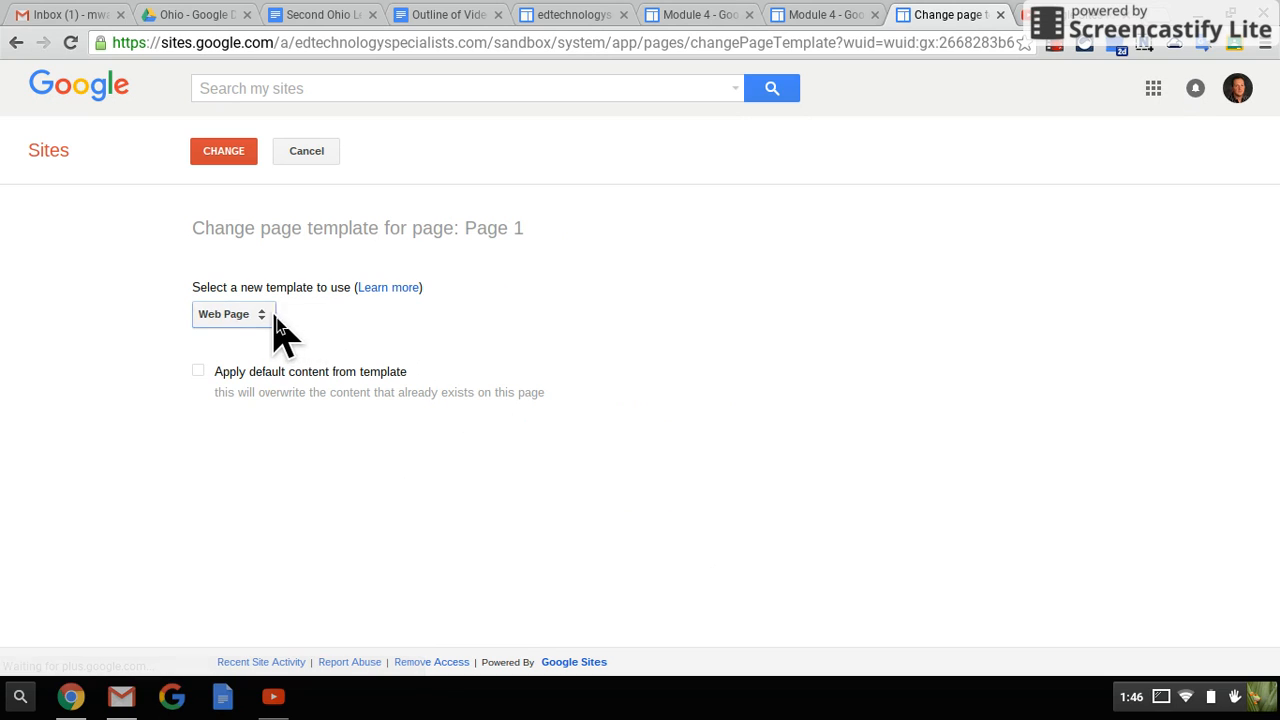
left_click(270, 318)
left_click(293, 345)
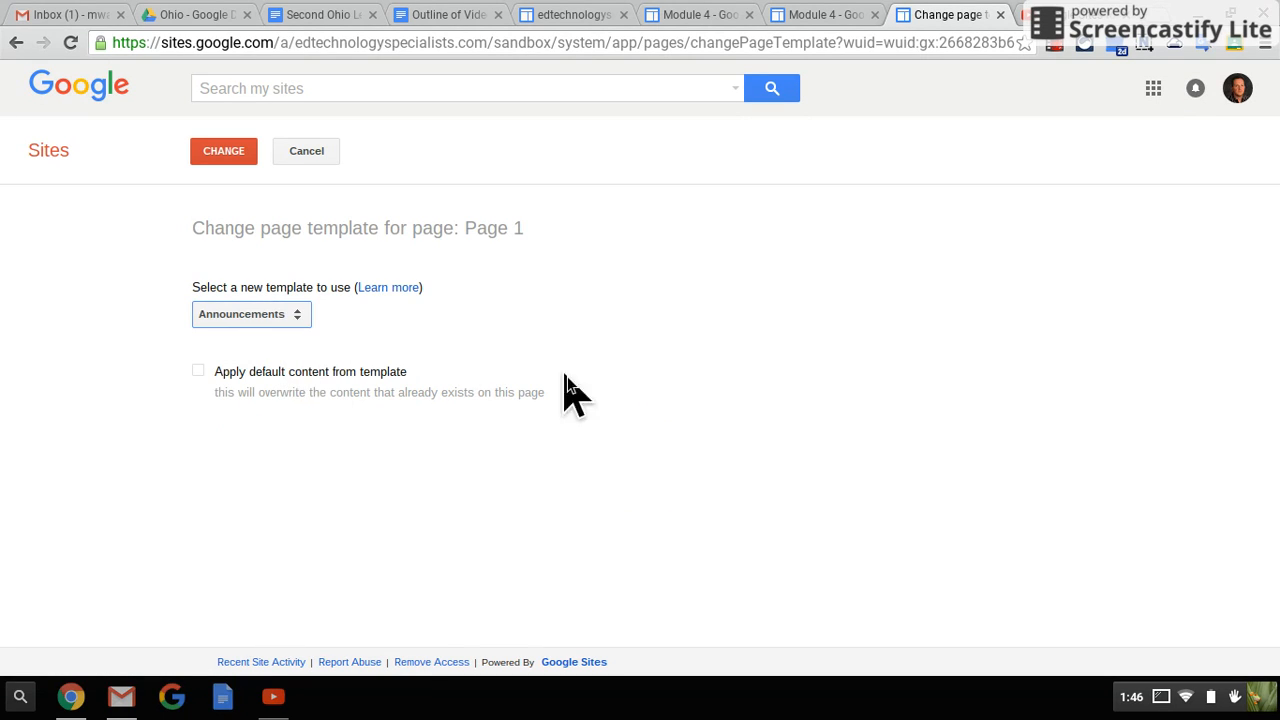
left_click(227, 160)
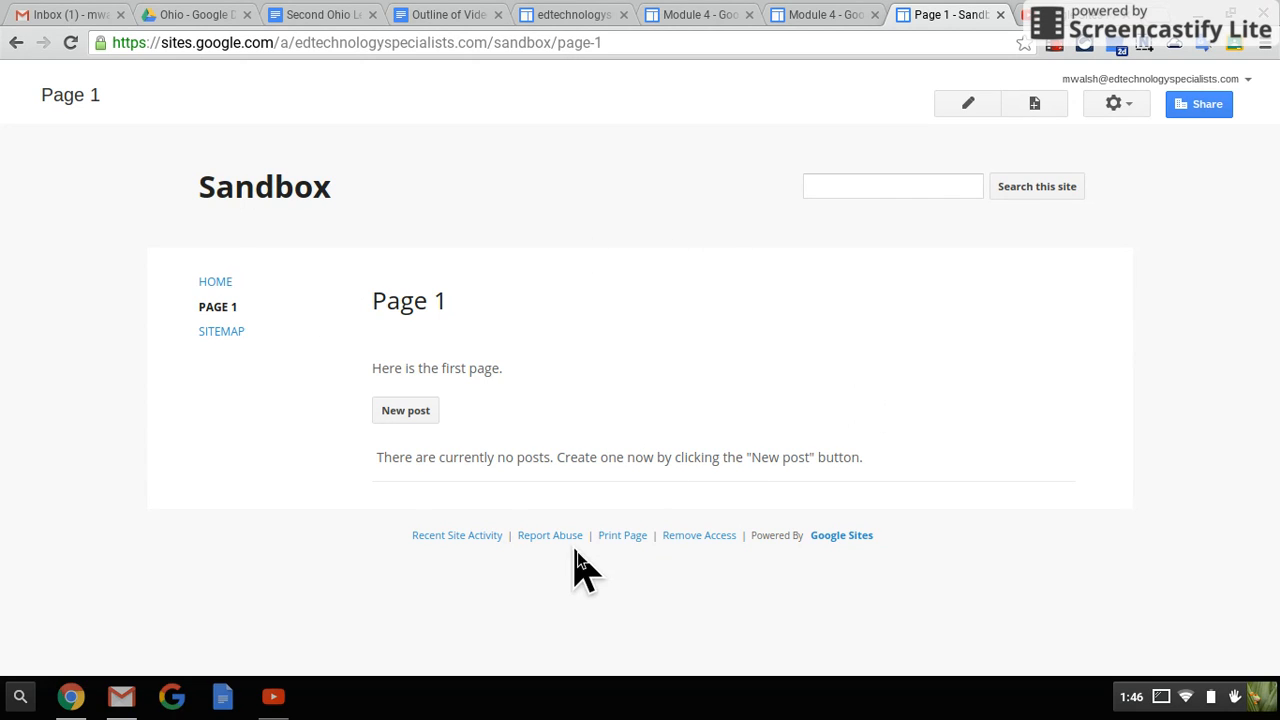
Step: Add a new post to Page 1 titled "Blog Post 1" with the text "Here is my first blog." and save it
left_click(430, 415)
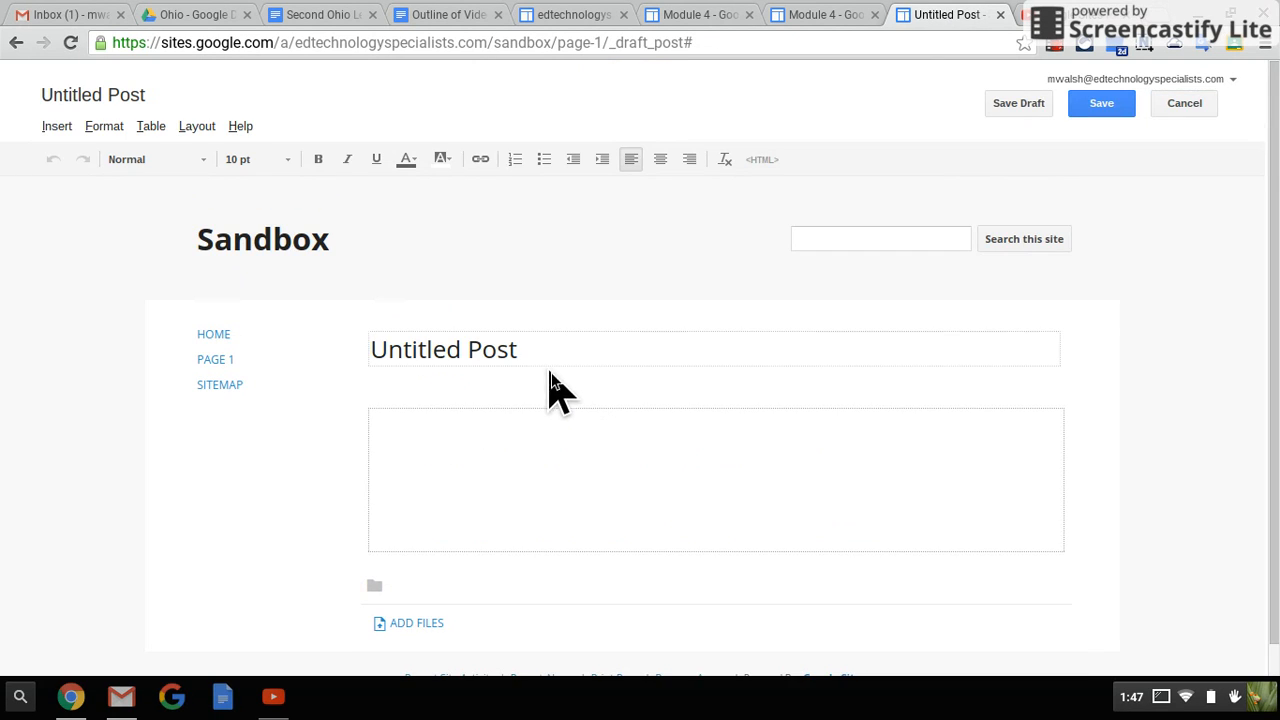
left_click(533, 353)
triple_click(535, 353)
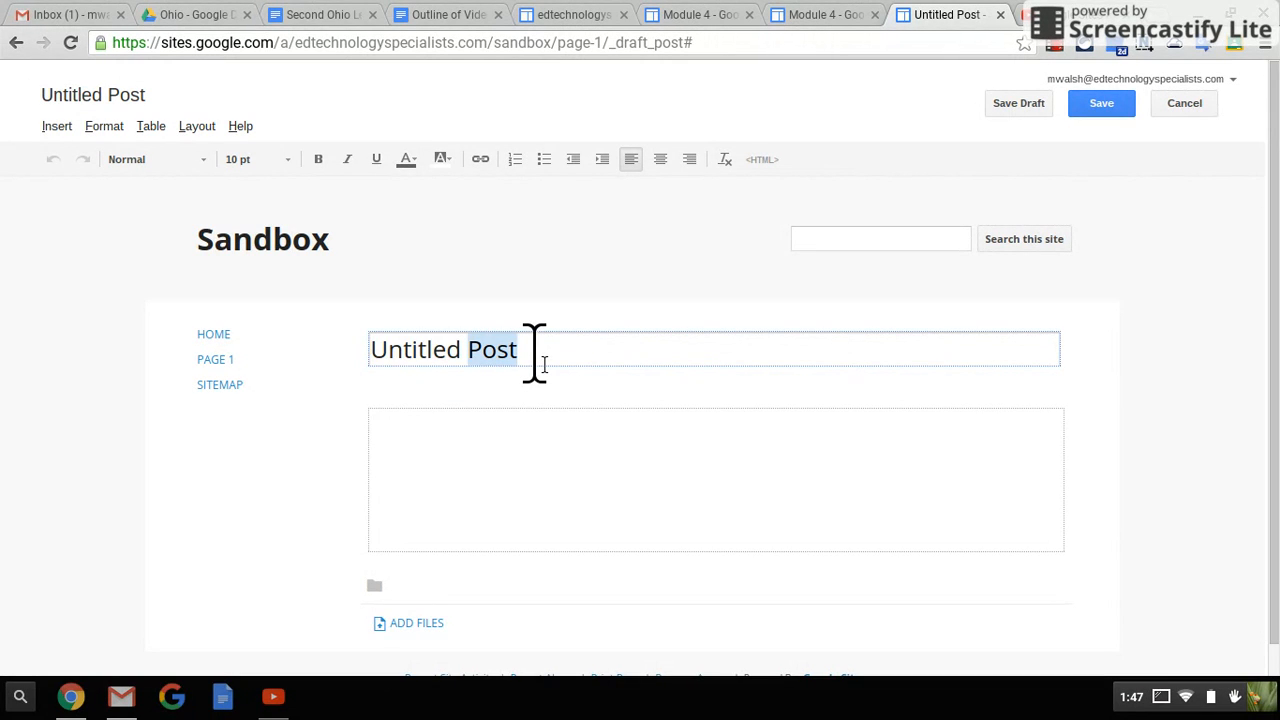
type("Blog Post 1")
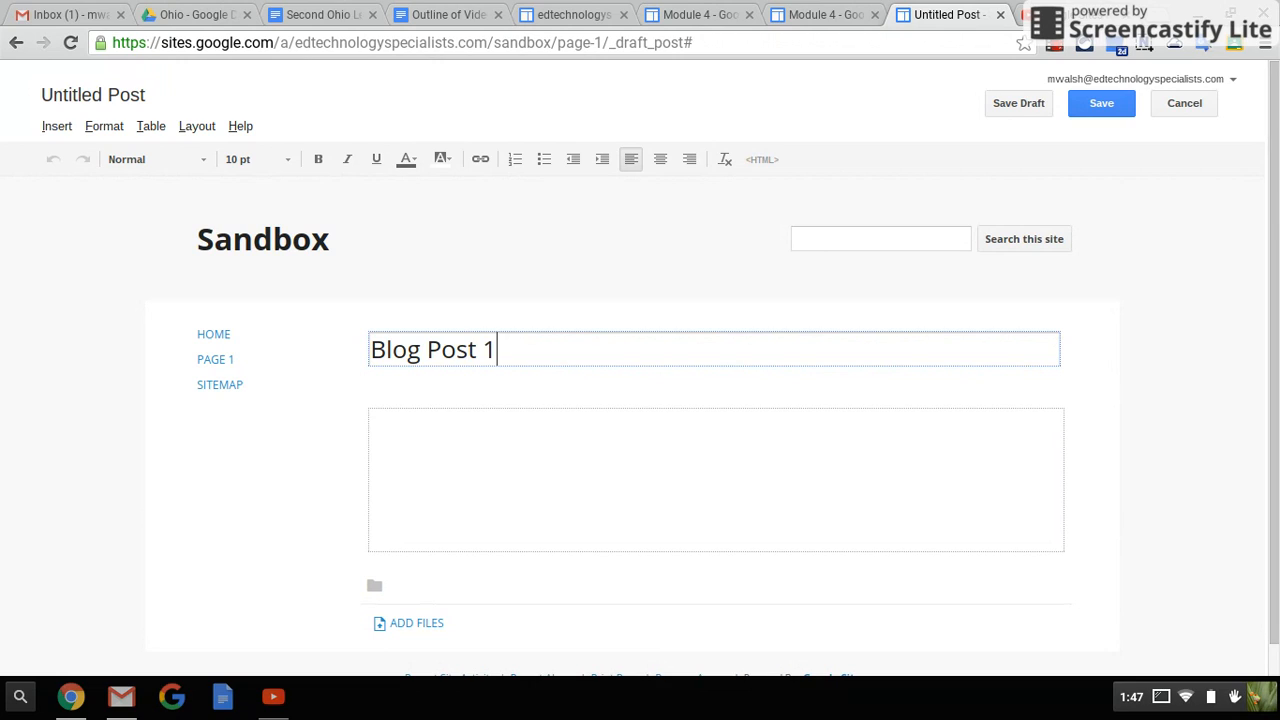
left_click(502, 447)
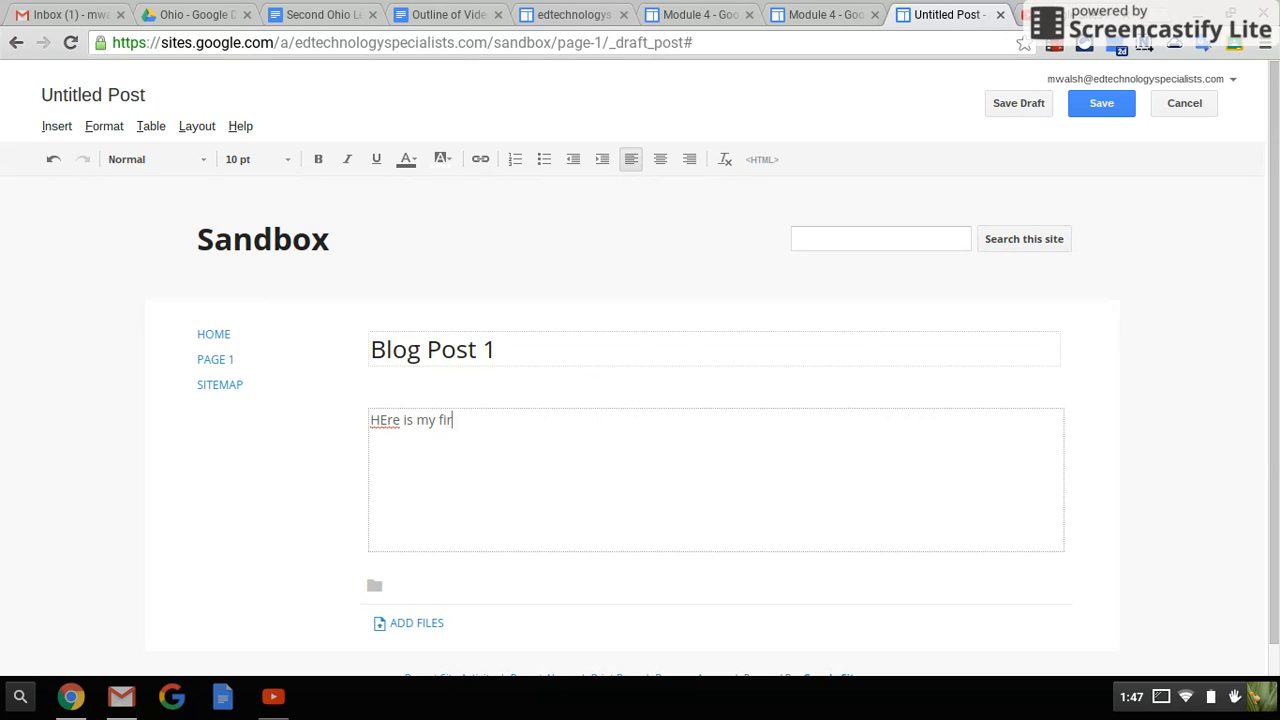
left_click(386, 421)
left_click(1090, 104)
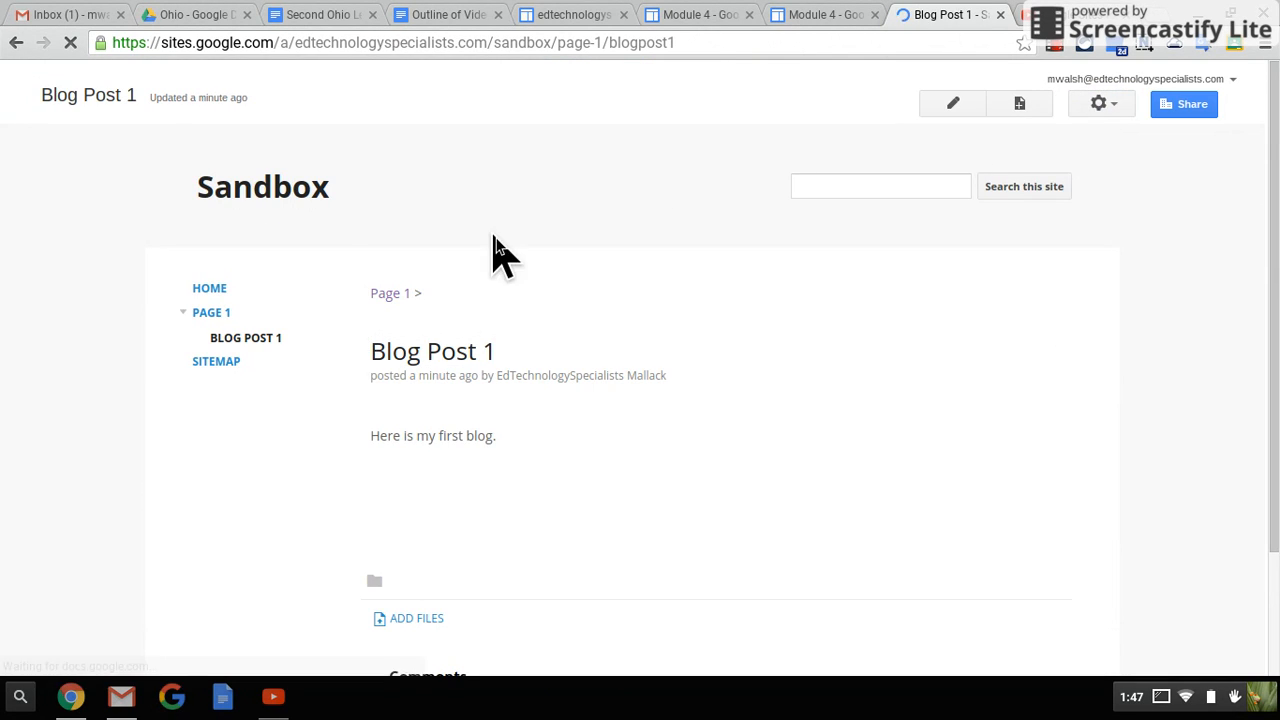
Step: Examine how Blog Post 1 is listed on Page 1, shown on its own page and nested in the site navigation
left_click(213, 288)
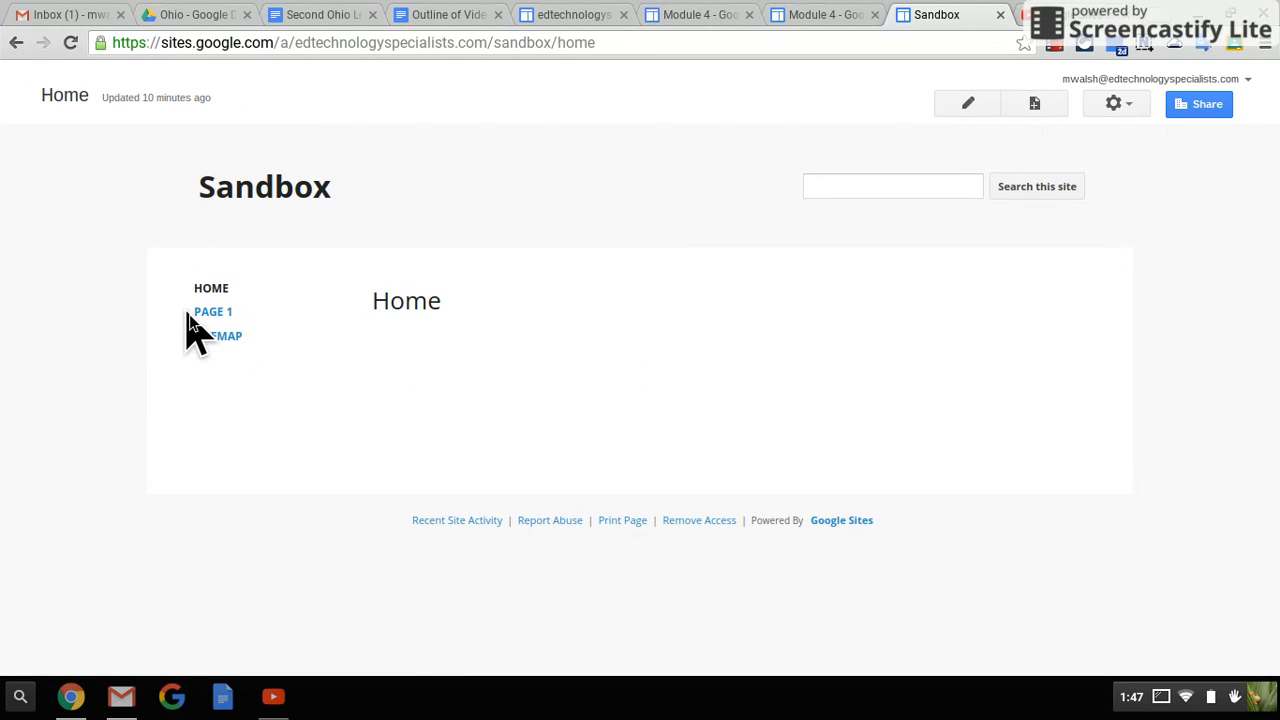
left_click(218, 312)
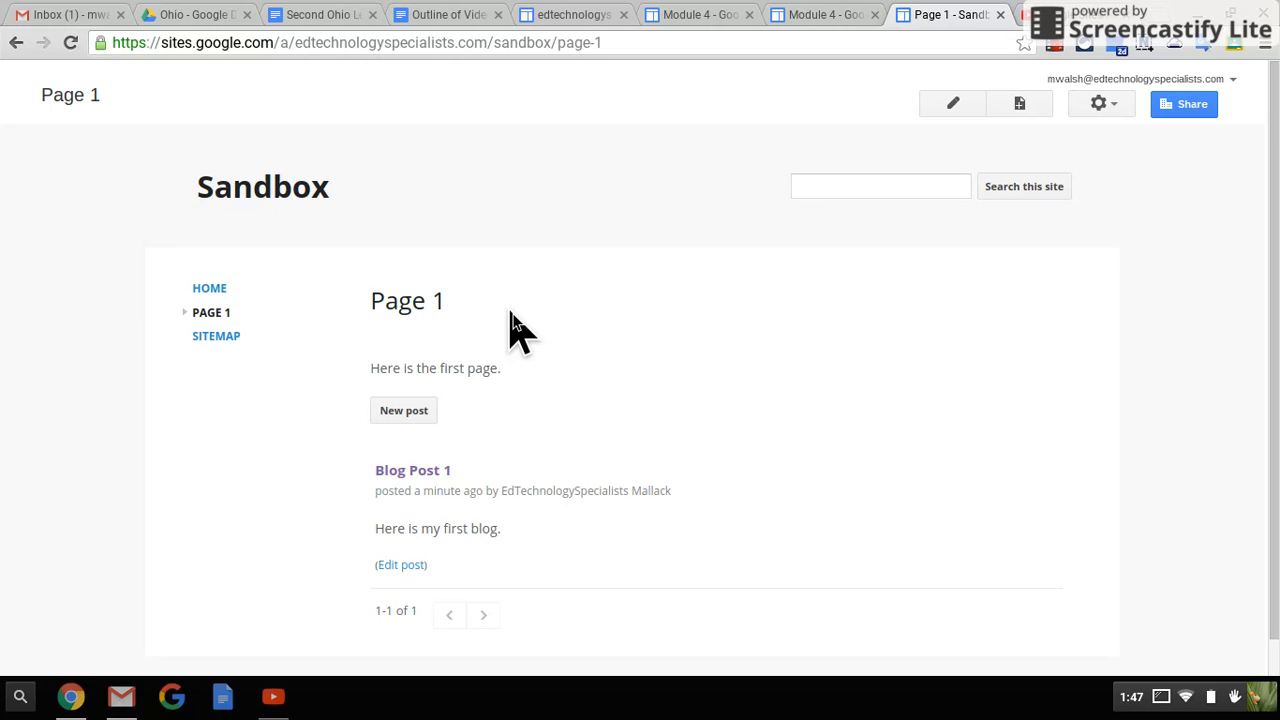
scroll(724, 321, "down", 1)
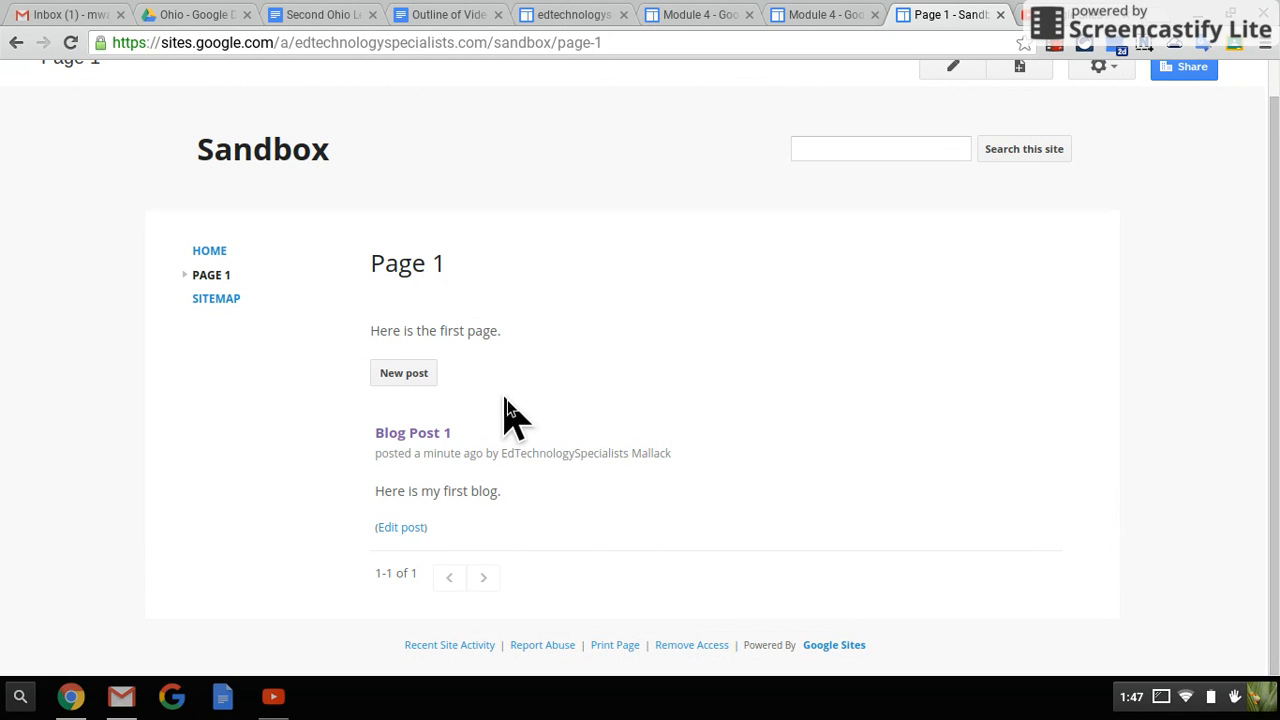
left_click(421, 436)
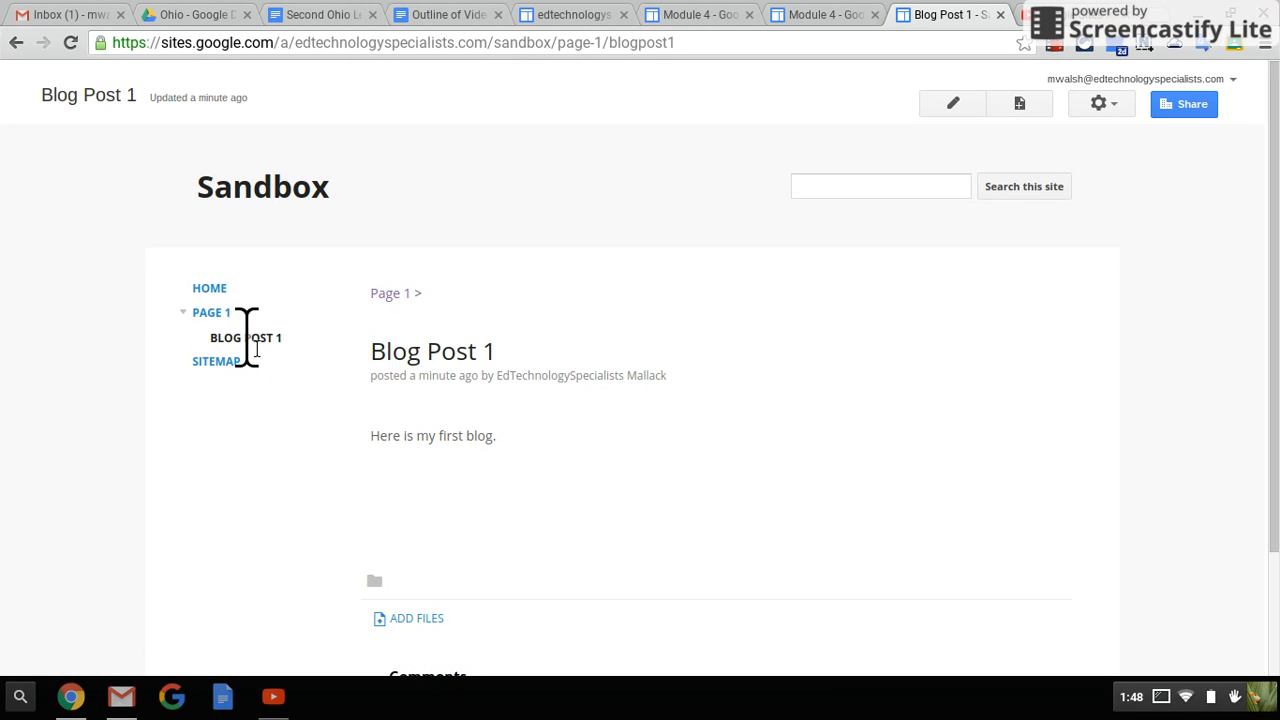
left_click(184, 315)
left_click(184, 315)
scroll(745, 425, "down", 3)
scroll(745, 425, "up", 3)
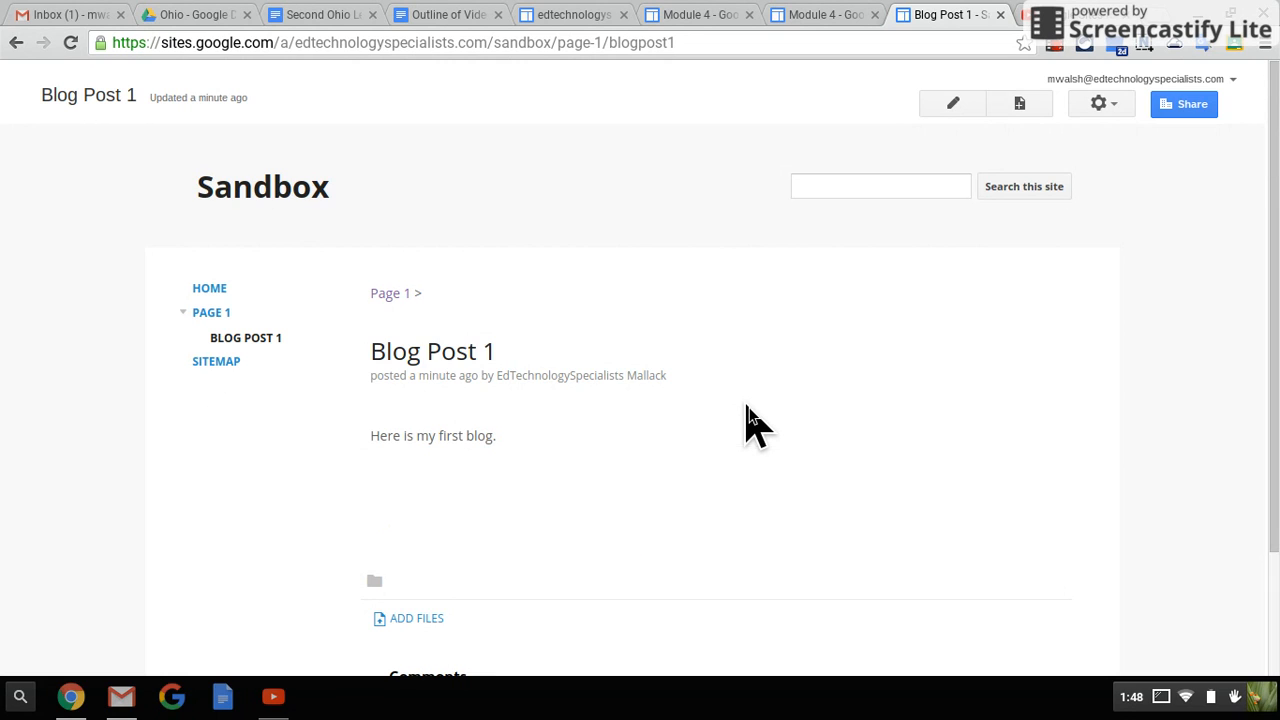
Step: Change the title of Page 1 to "Main Blog Page" and save the page
left_click(212, 313)
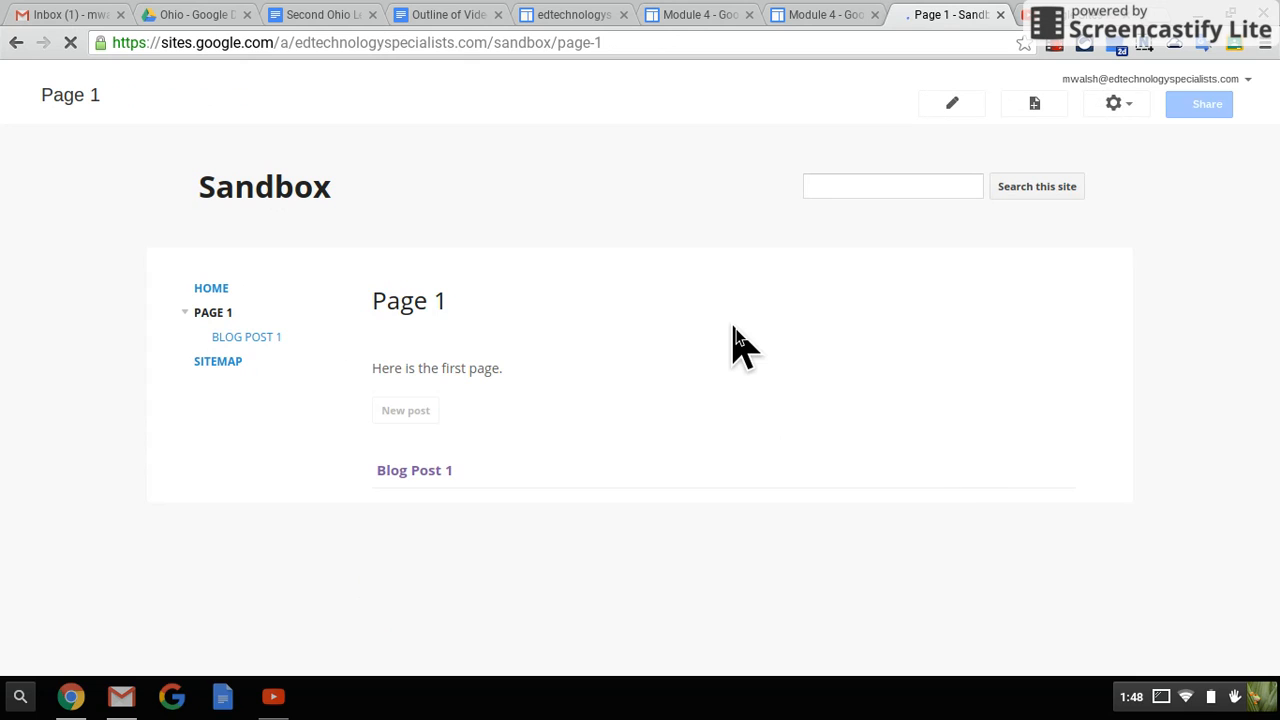
left_click(952, 126)
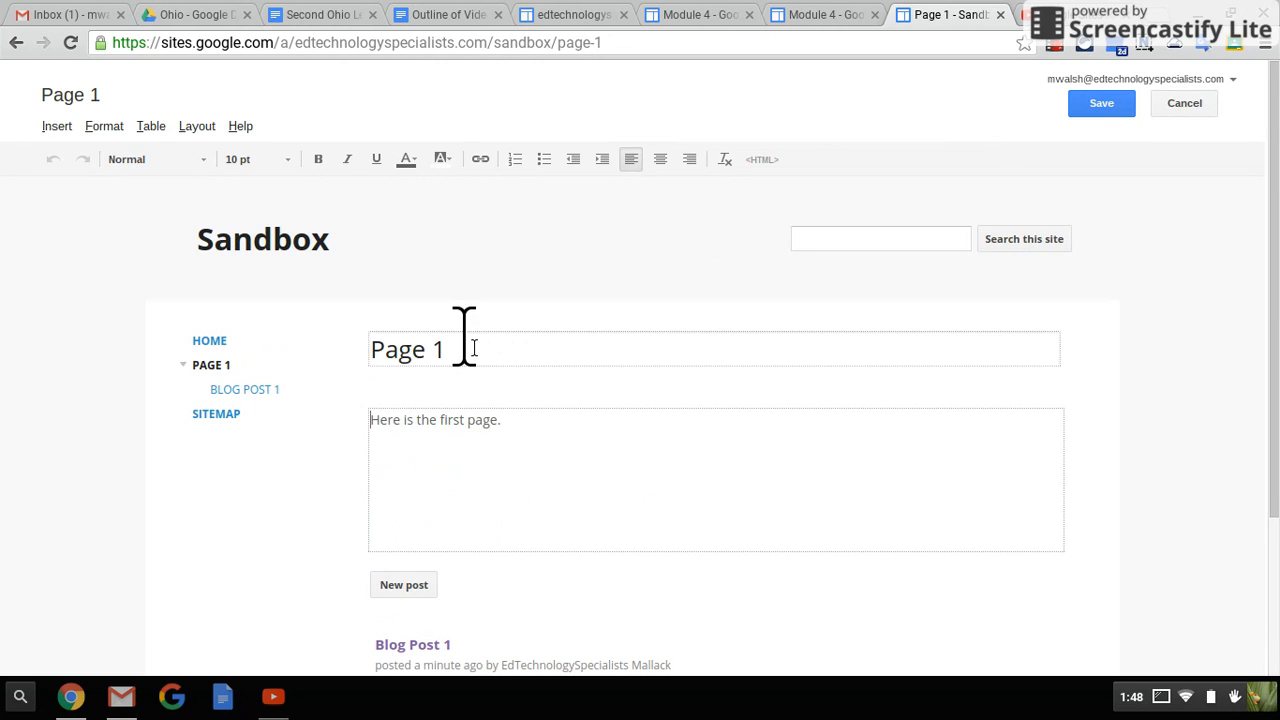
triple_click(466, 349)
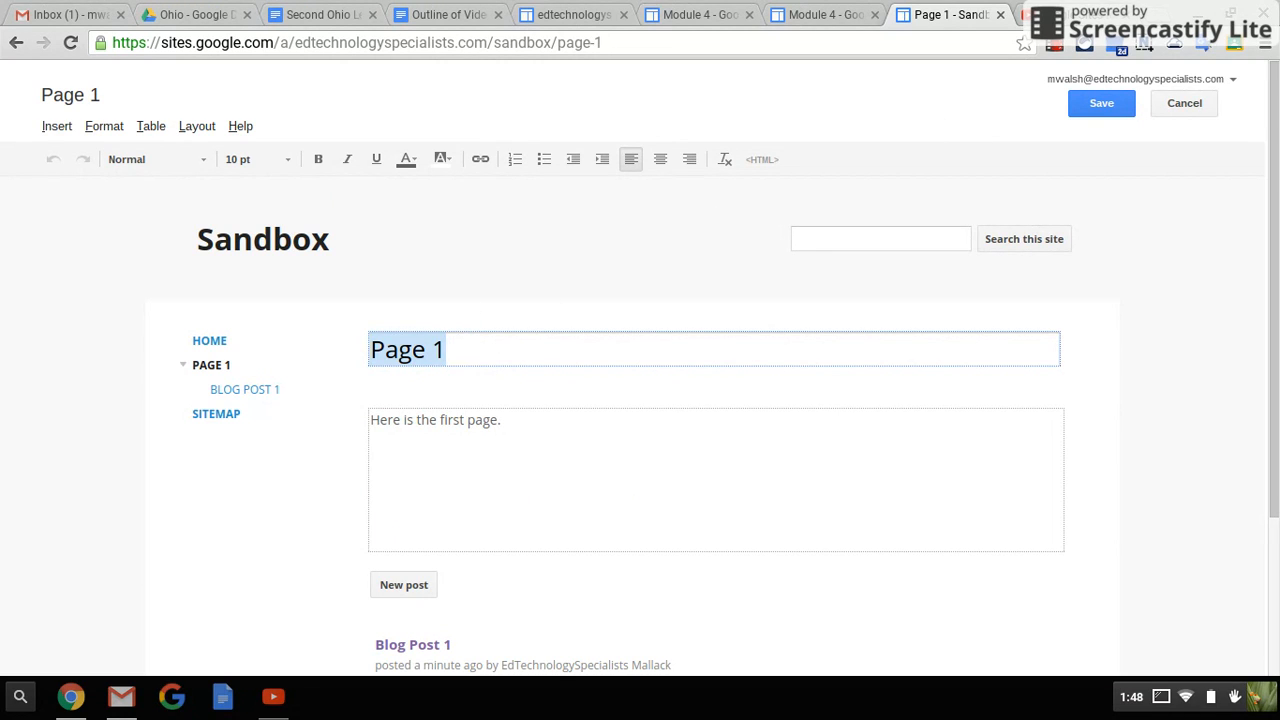
type("Main Blog")
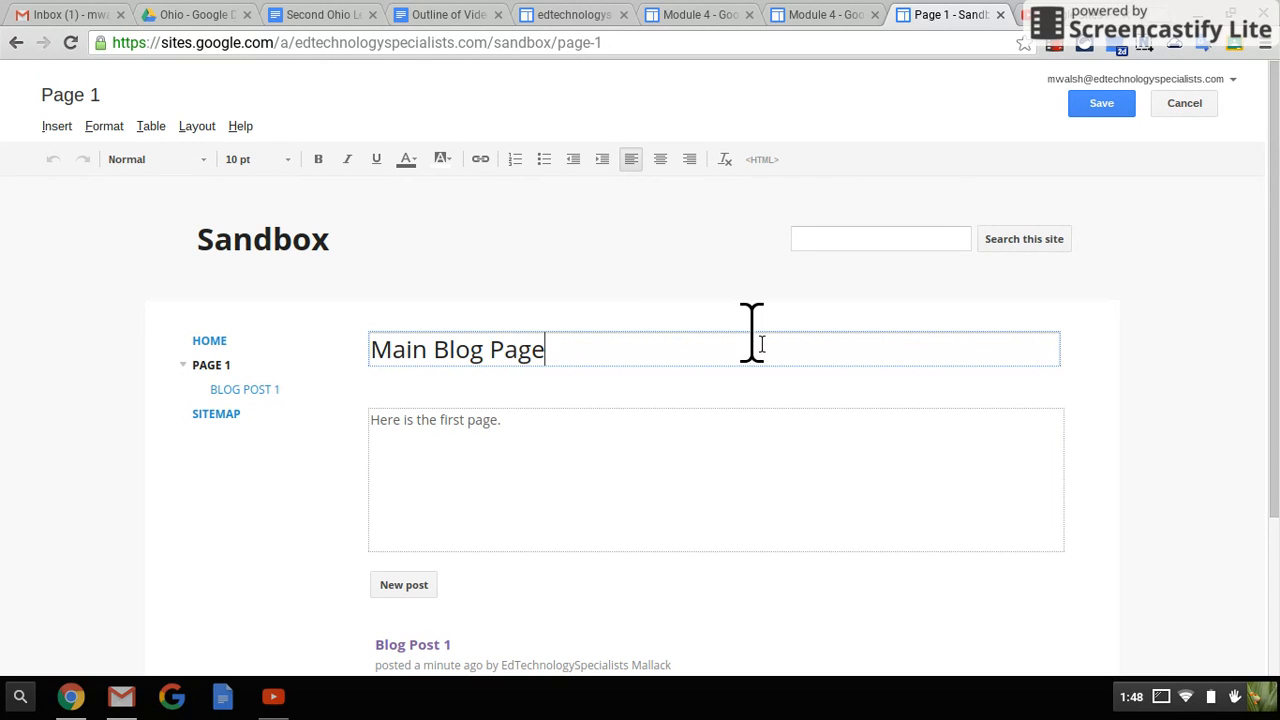
left_click(1095, 107)
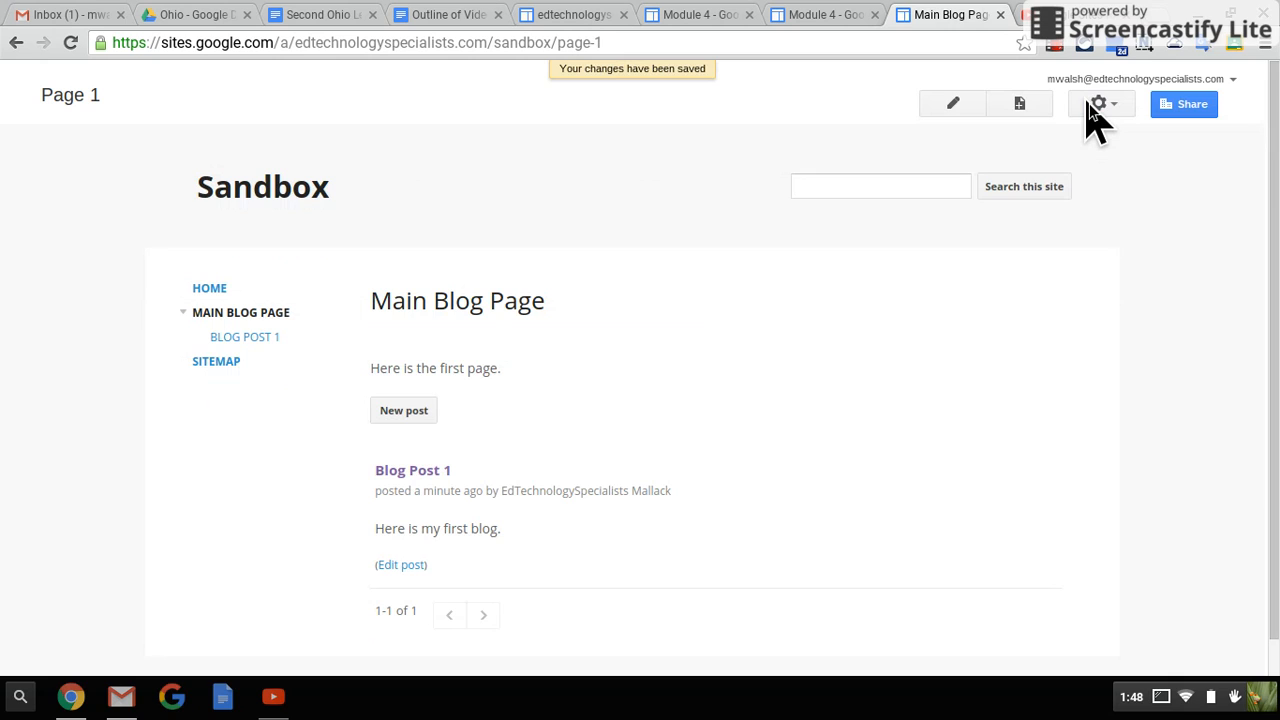
scroll(740, 390, "down", 1)
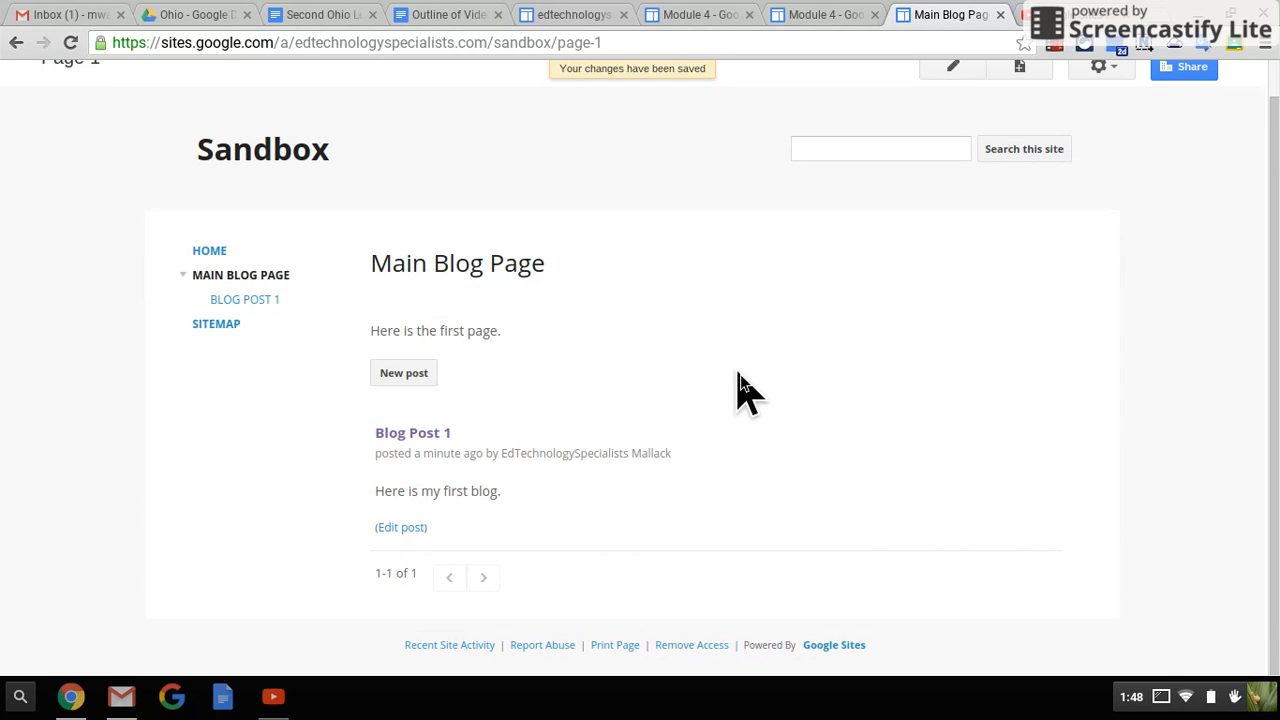
scroll(740, 390, "up", 1)
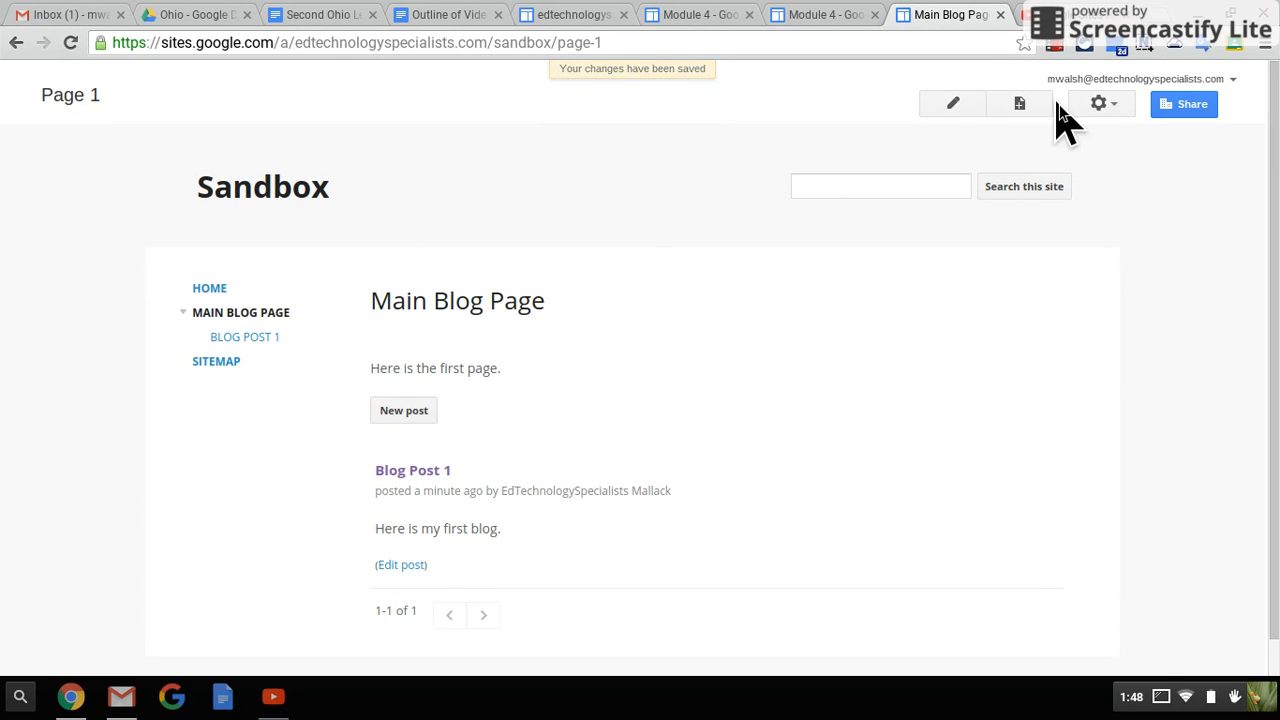
left_click(1053, 45)
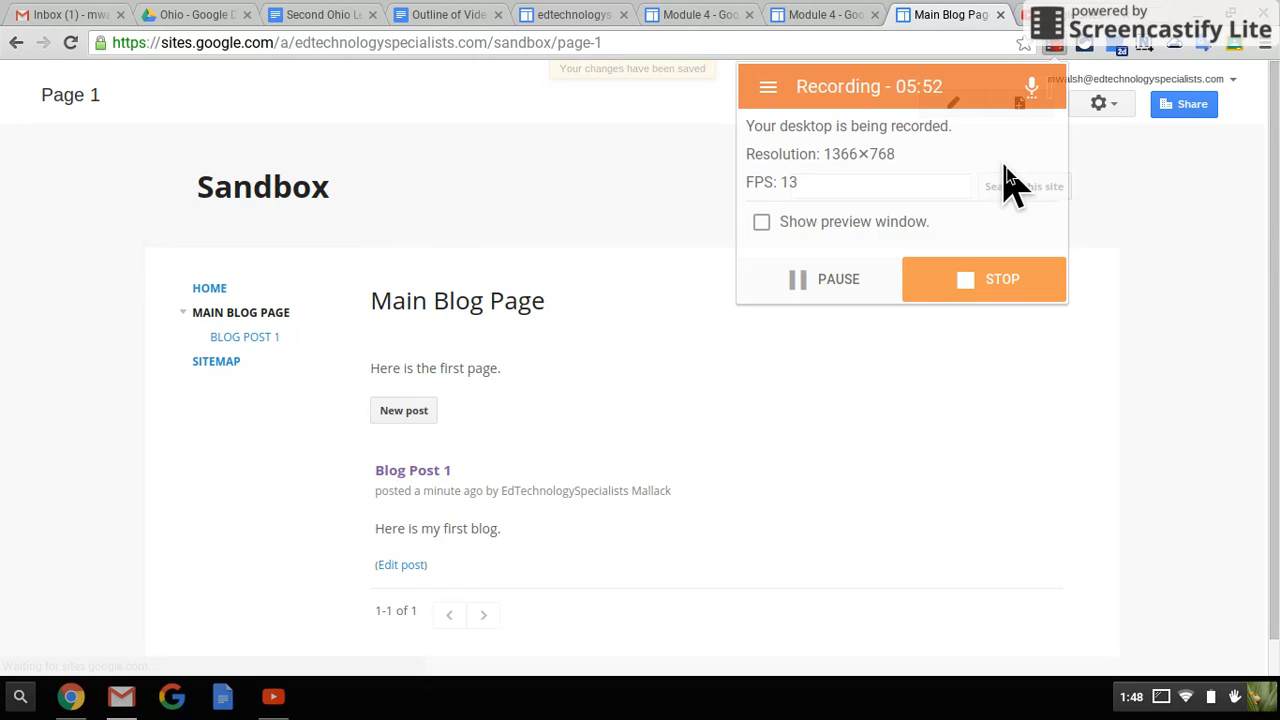
left_click(1147, 463)
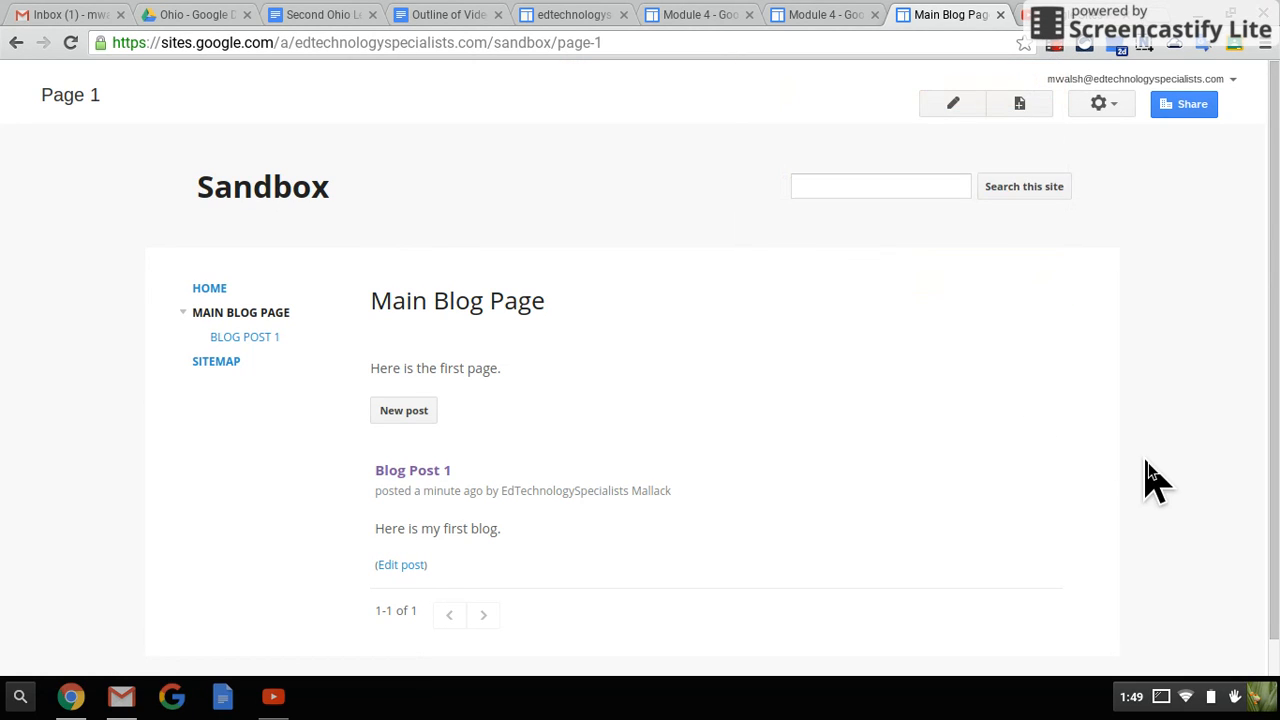
Step: Create a top-level Web Page named "Page 2" with the text "Here is Page 2." and save it
left_click(1026, 110)
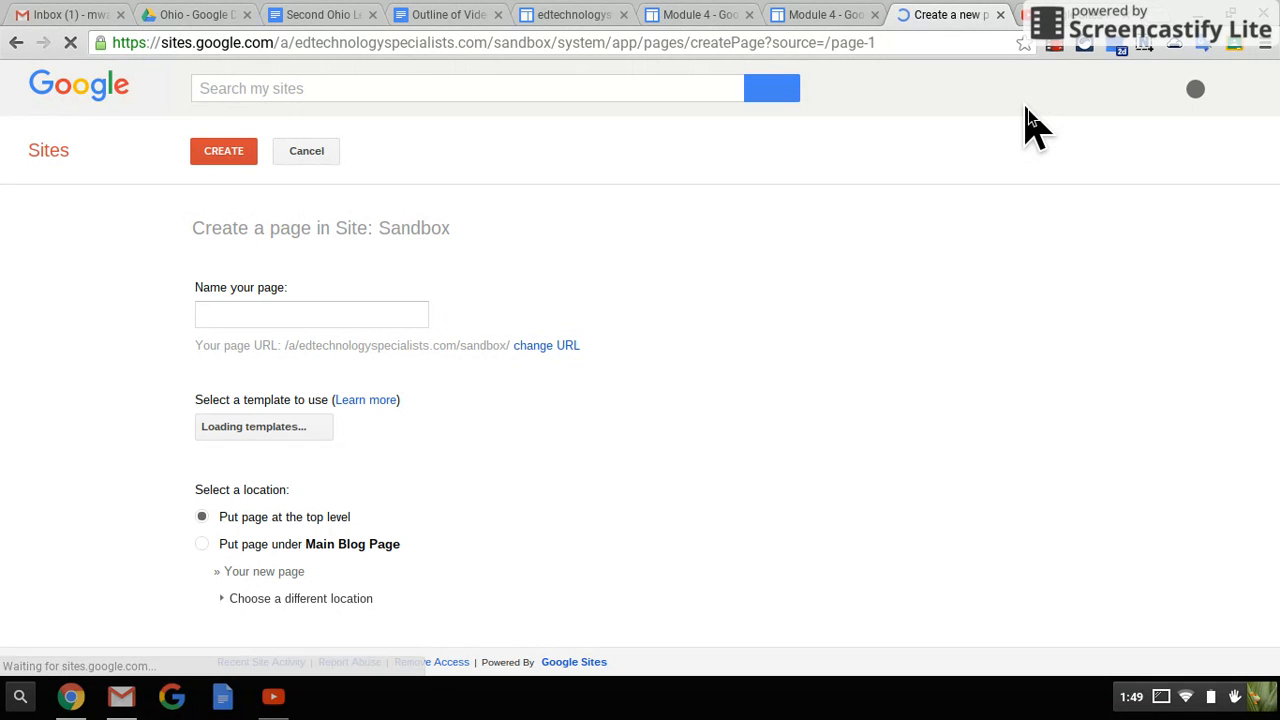
type("Page 2")
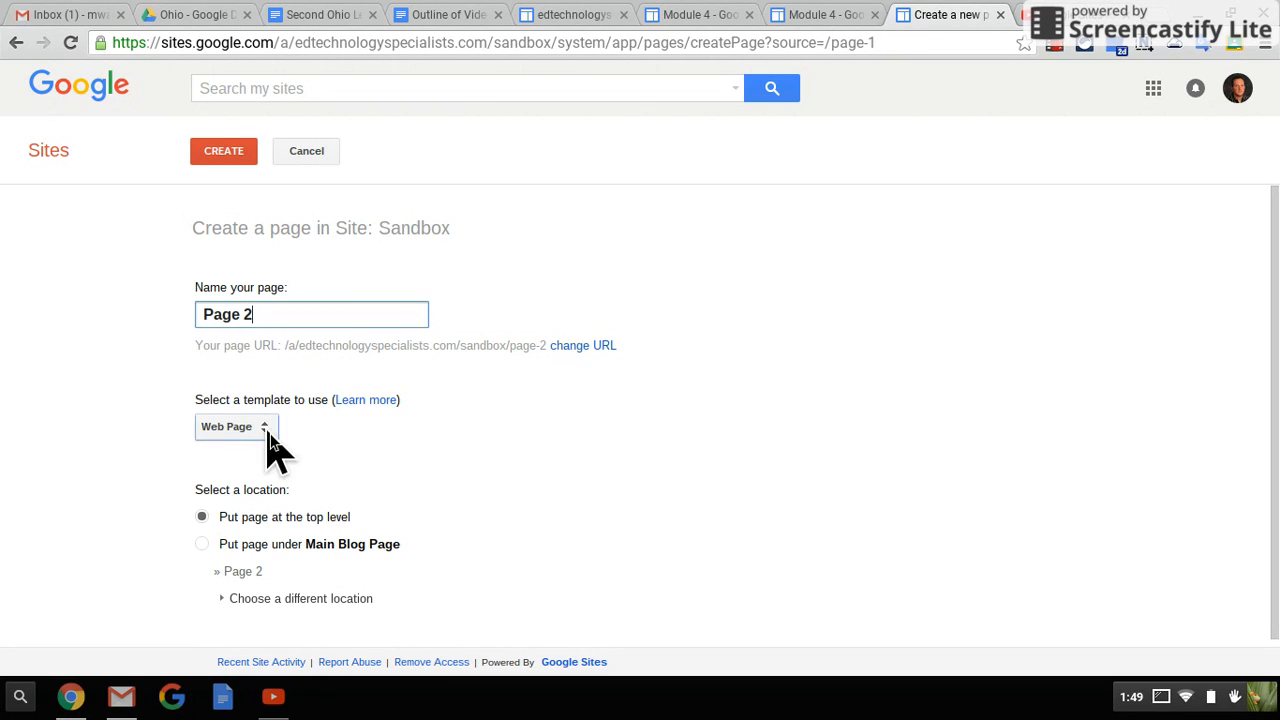
left_click(248, 150)
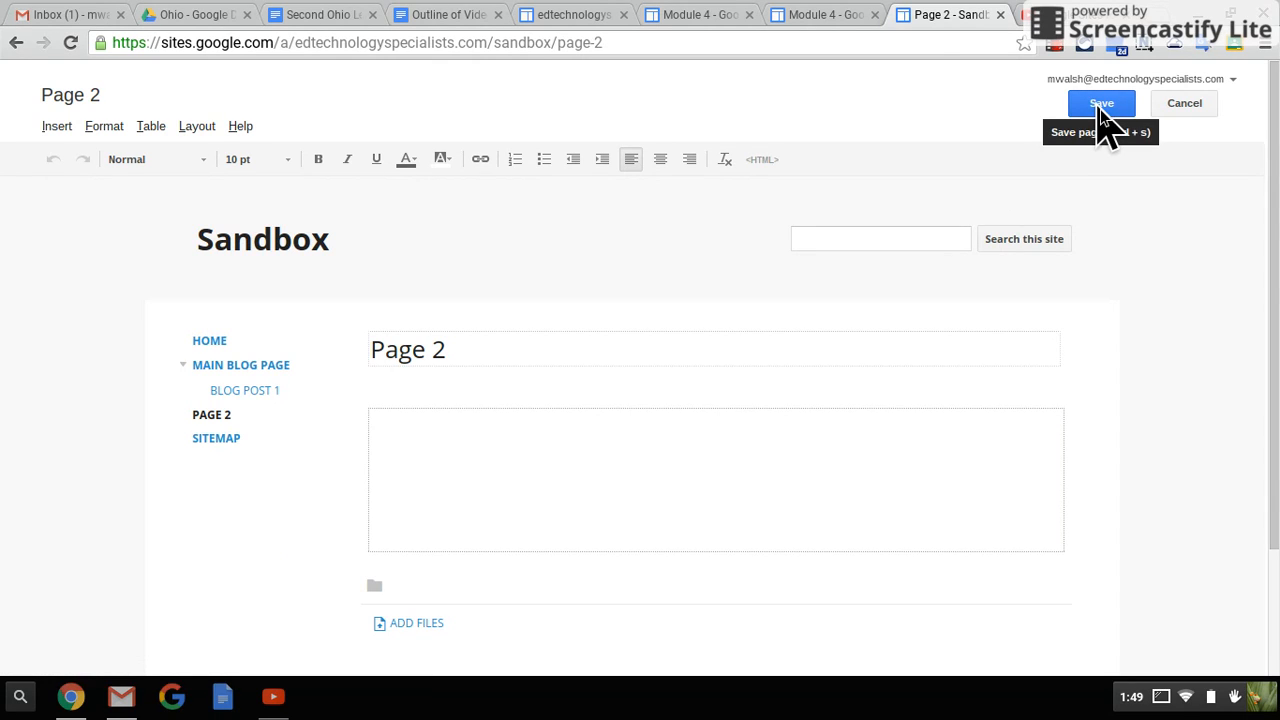
type("Here is Page 2.")
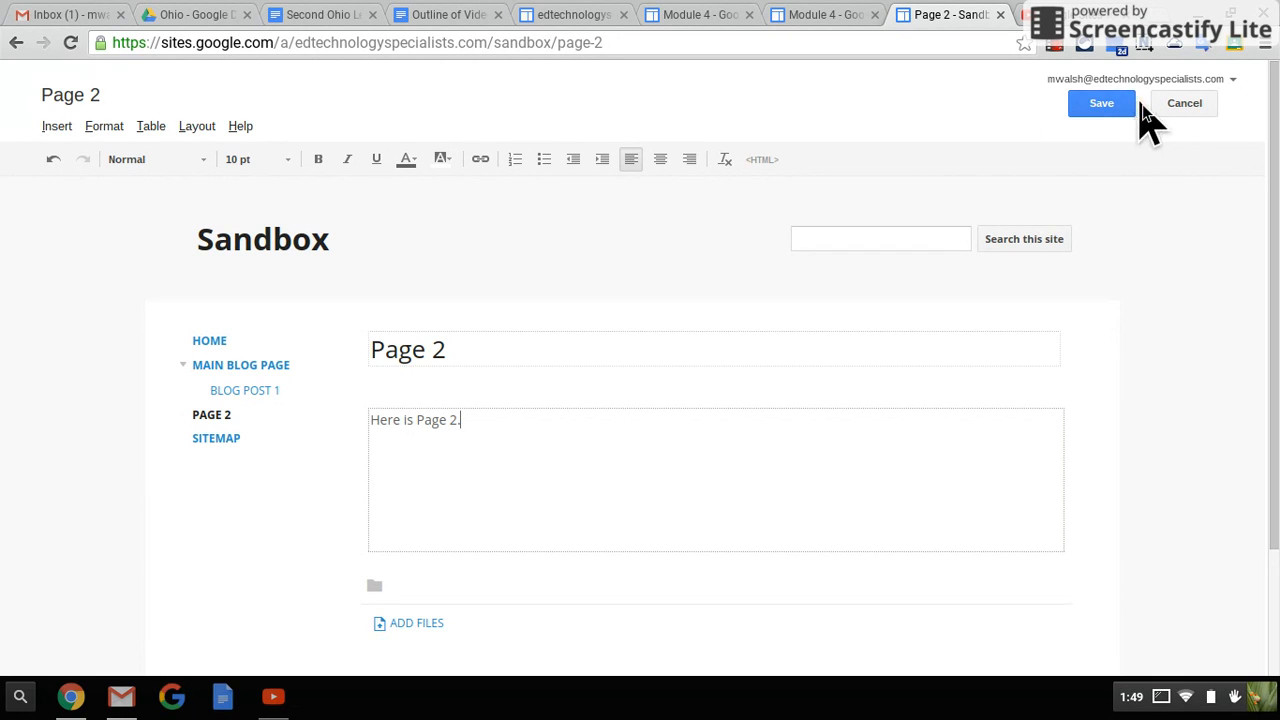
left_click(1103, 112)
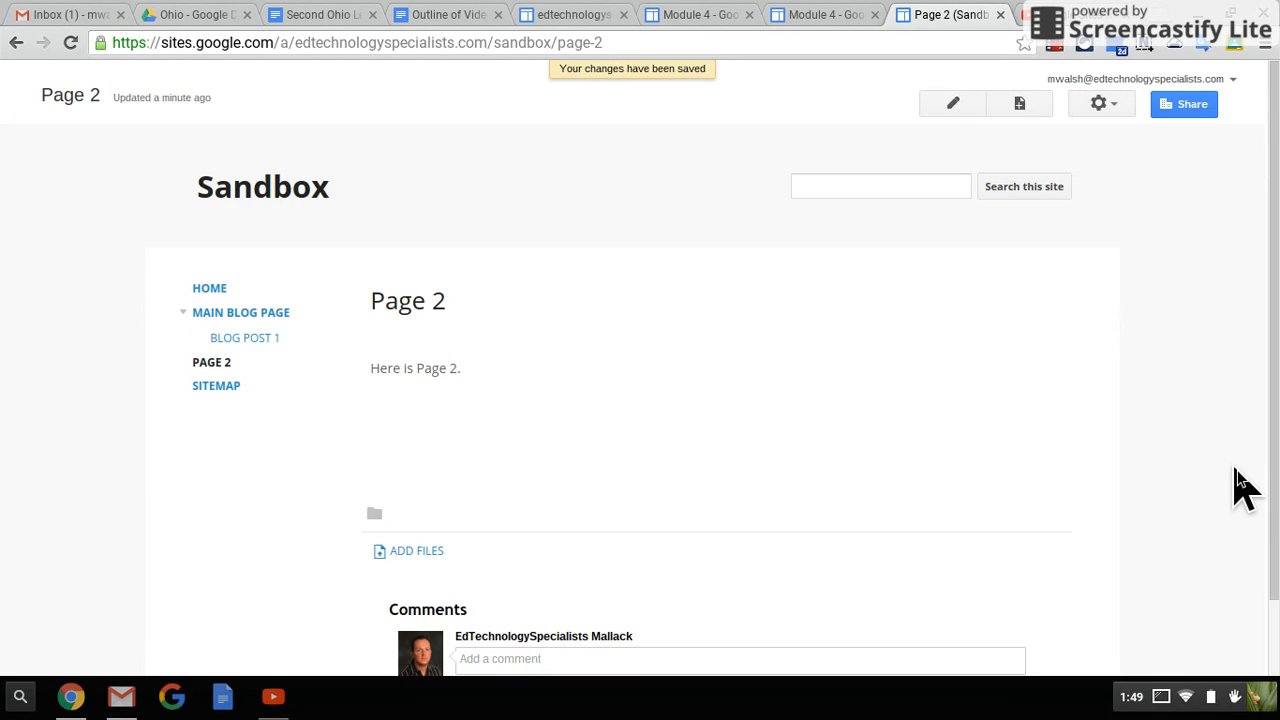
Step: Disallow comments and attachments in the page settings of Page 2 and save the settings
left_click(1103, 106)
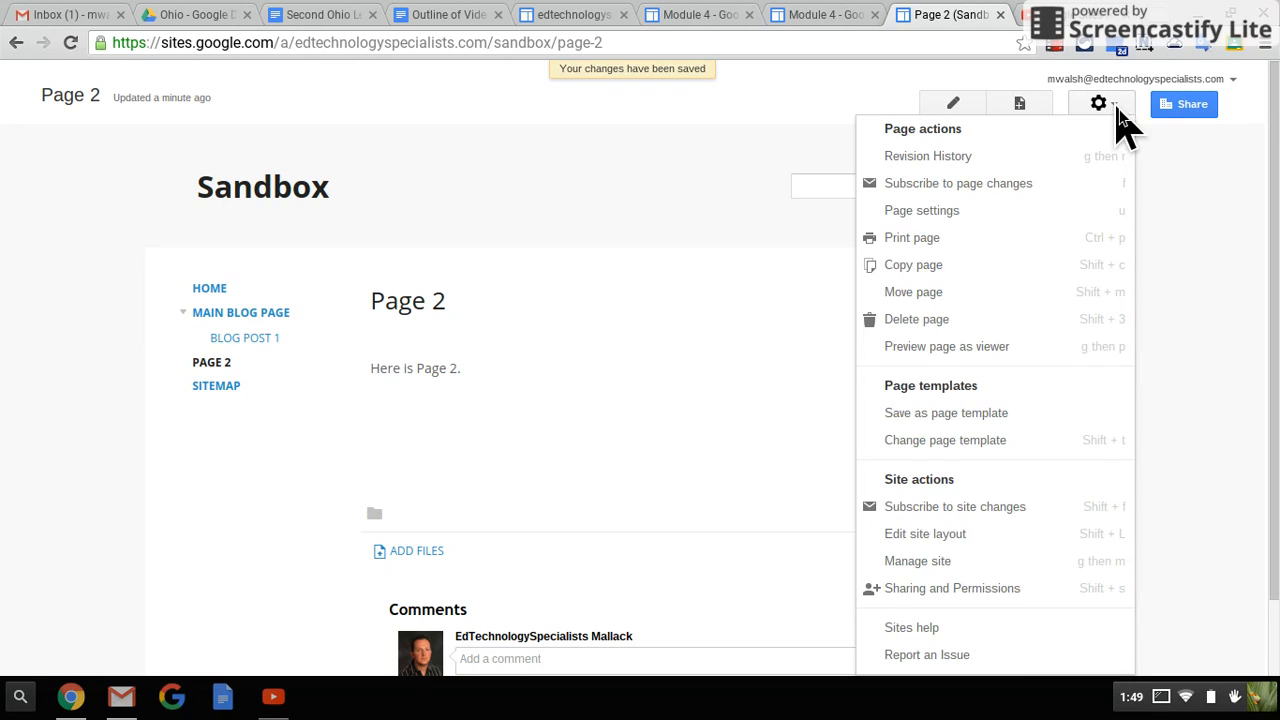
left_click(985, 210)
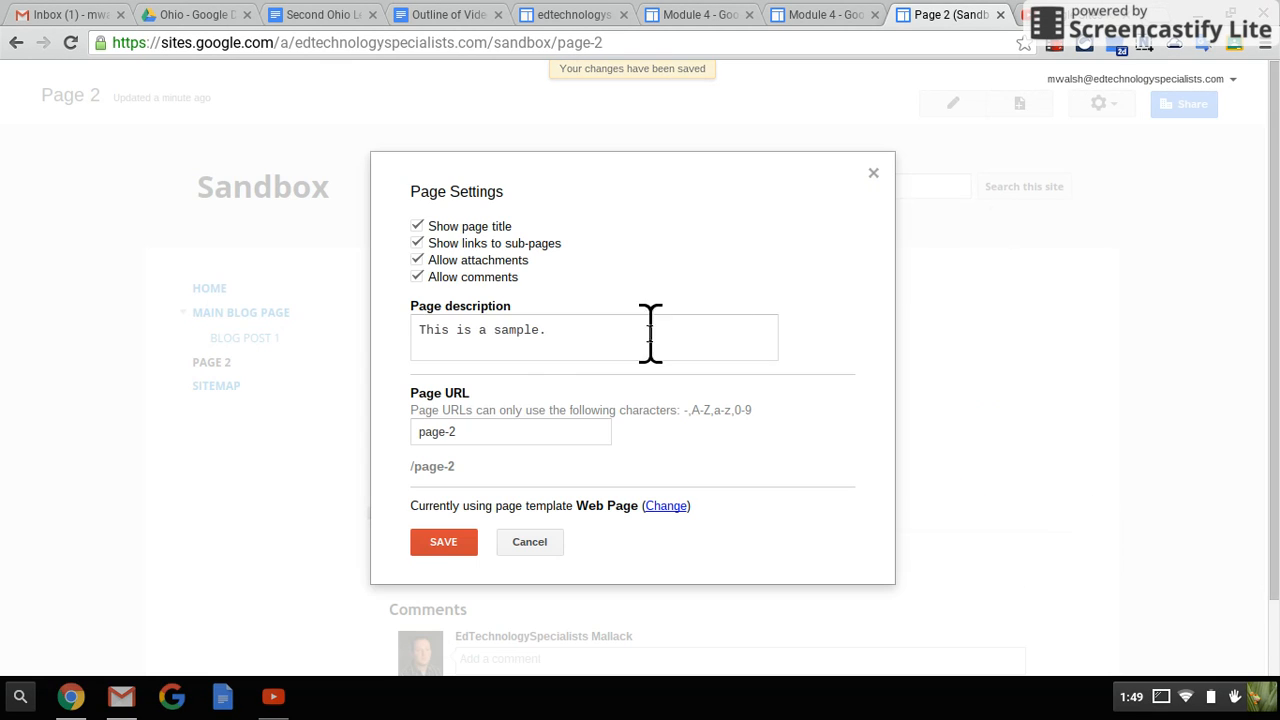
left_click(418, 279)
left_click(418, 262)
left_click(444, 548)
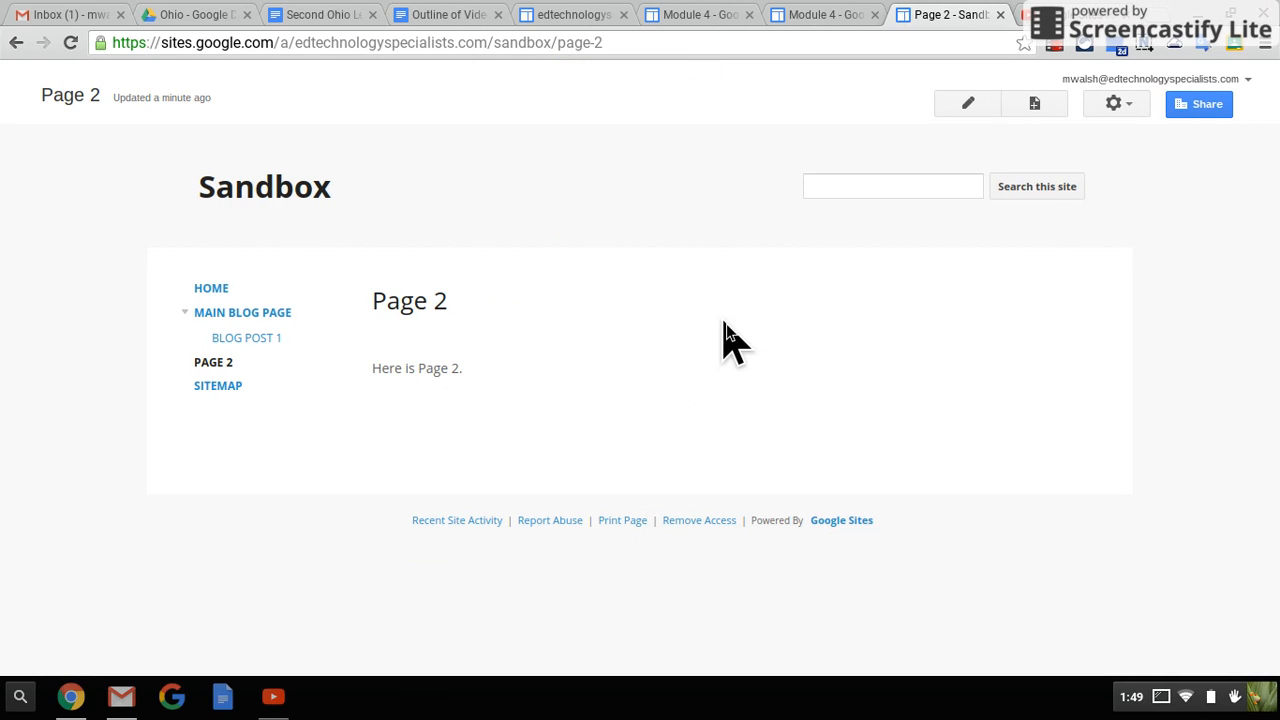
Step: Create a Web Page named "Page 2-a" under Page 2 with the text "Here is a sub-page of page 2." and save it
left_click(1036, 110)
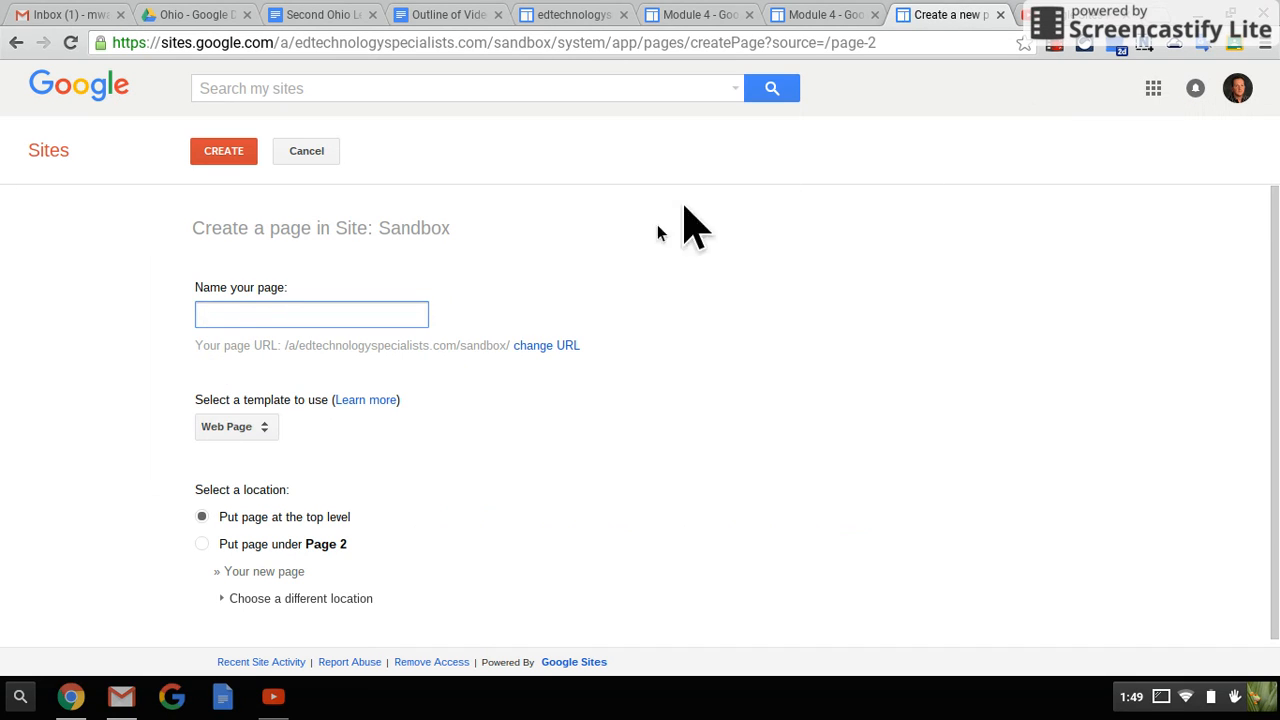
type("Page 2-a")
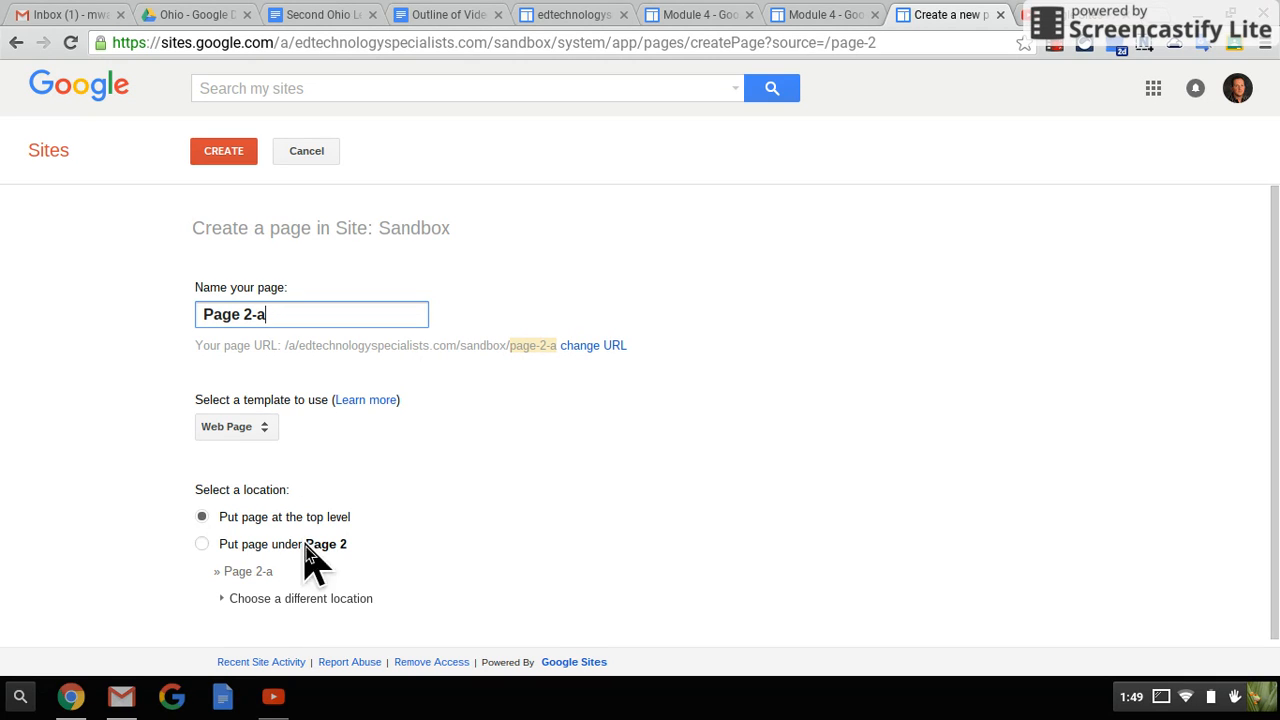
left_click(203, 544)
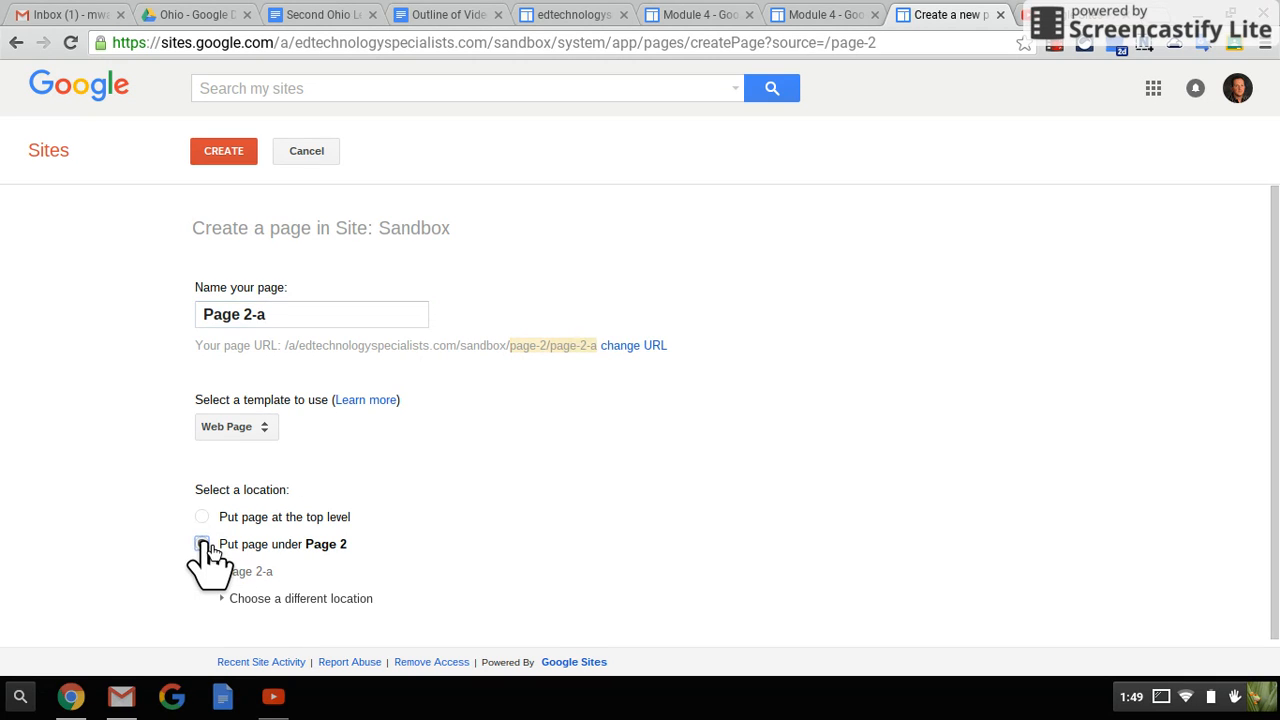
left_click(240, 160)
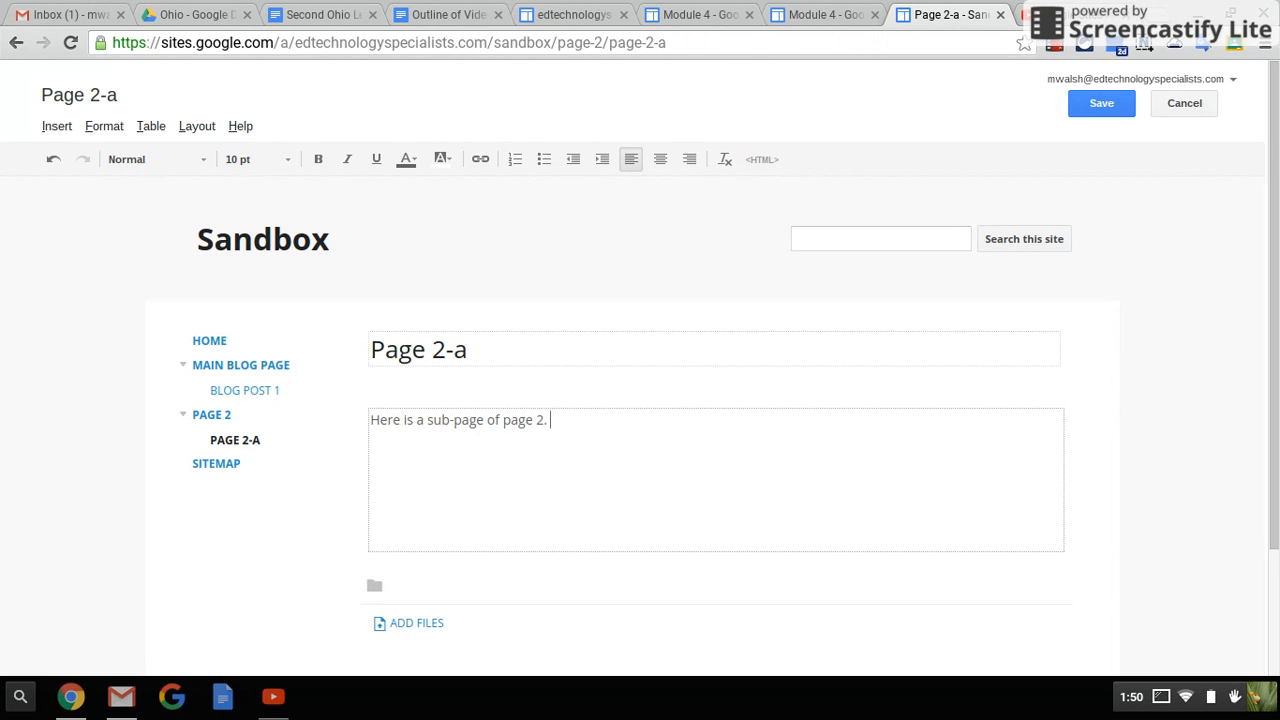
left_click(1119, 100)
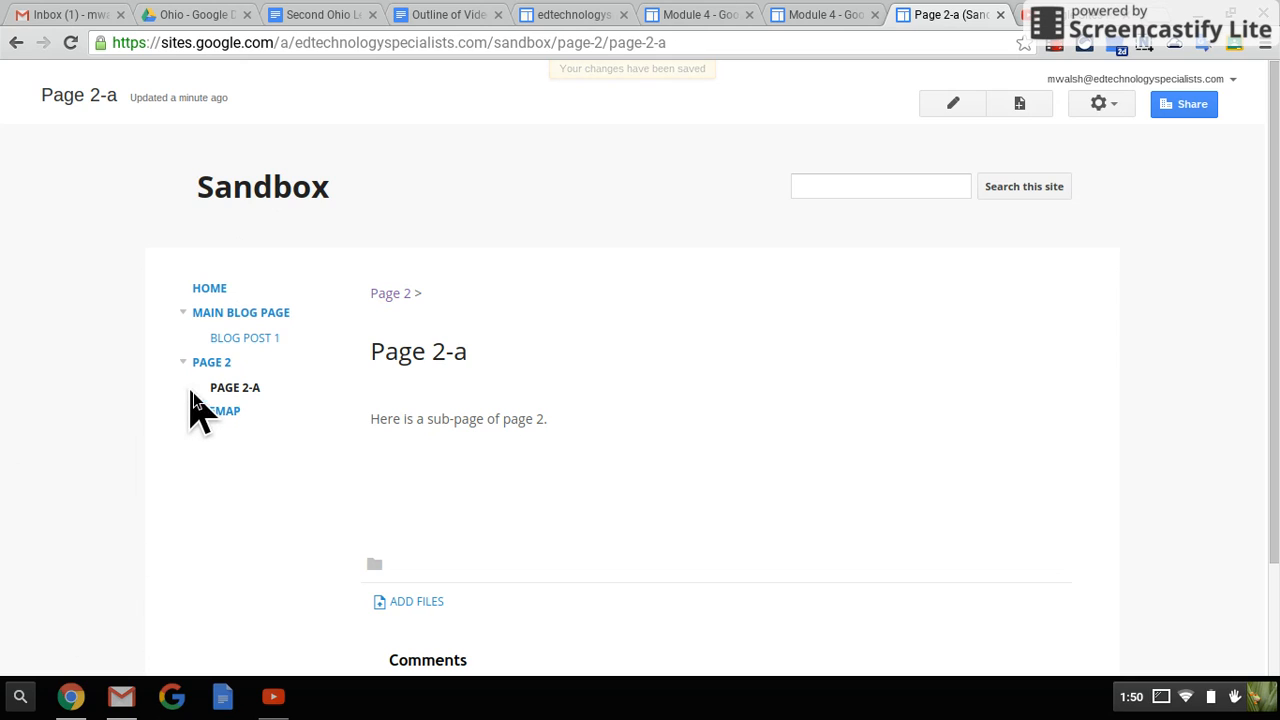
Step: Collapse the sub-pages of Page 2 and Main Blog Page in the site navigation
left_click(184, 362)
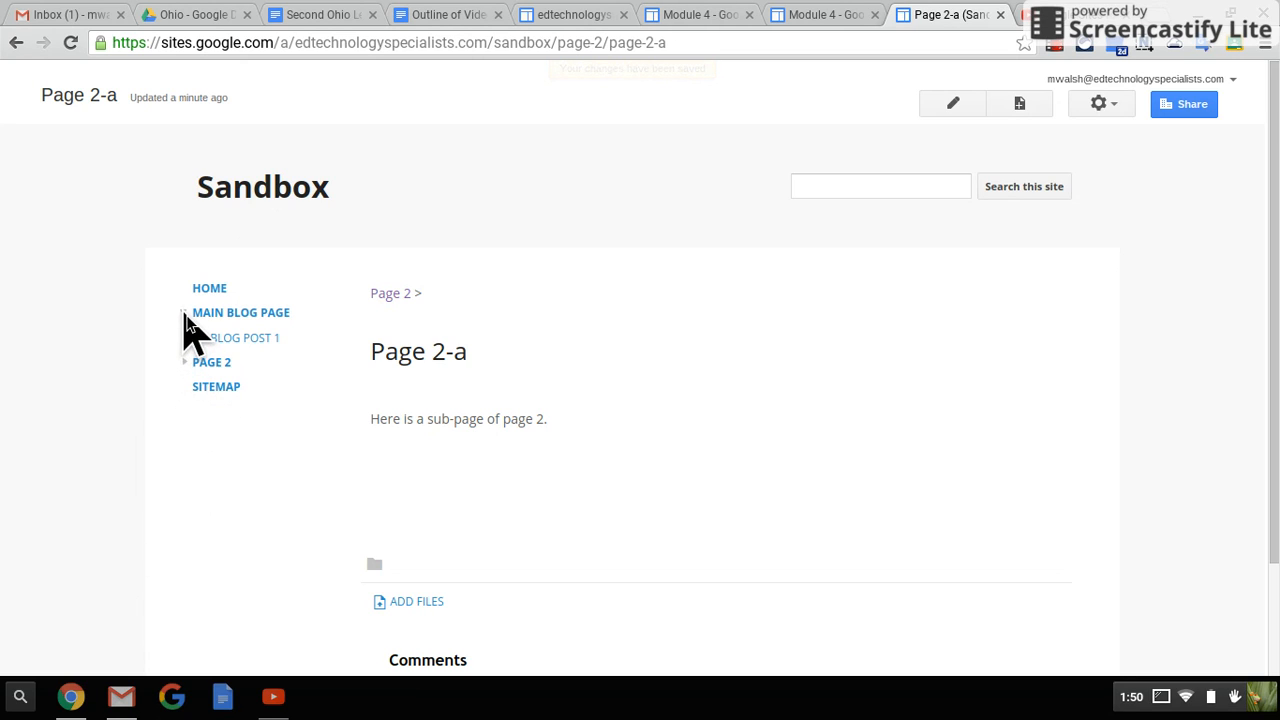
left_click(183, 312)
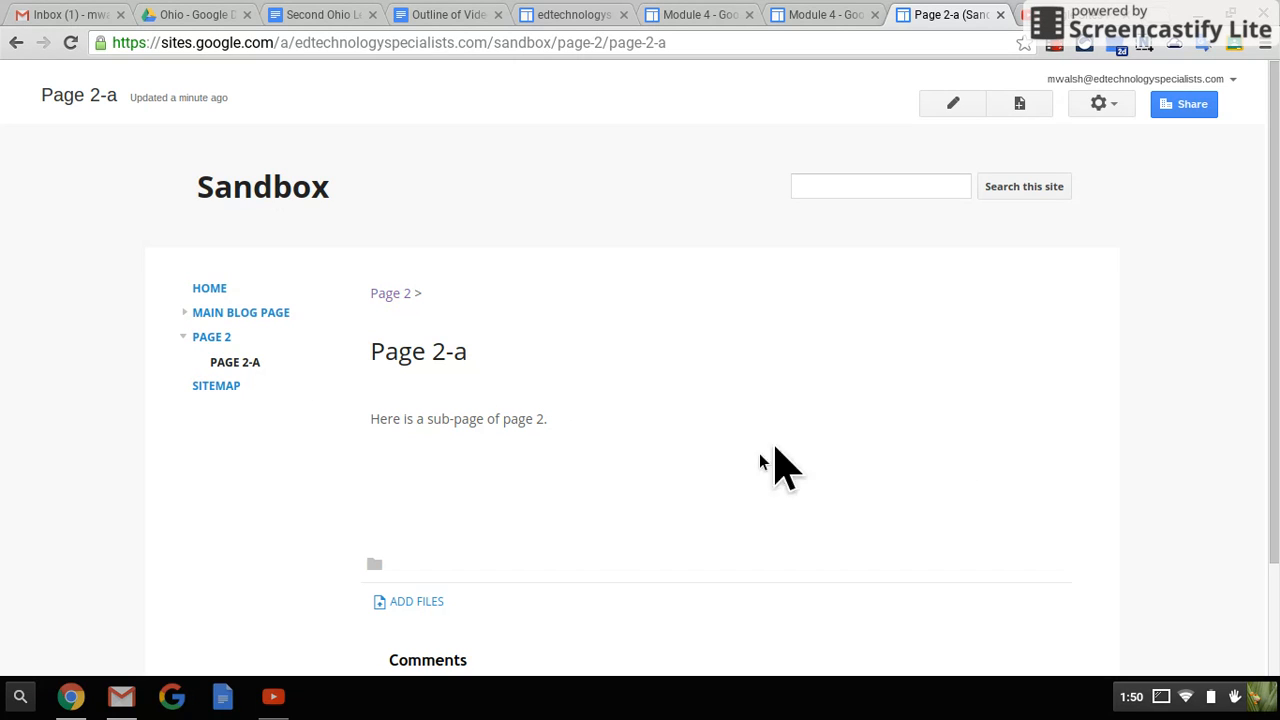
Step: Disallow attachments and comments in the page settings of Page 2-a and save the settings
left_click(1102, 104)
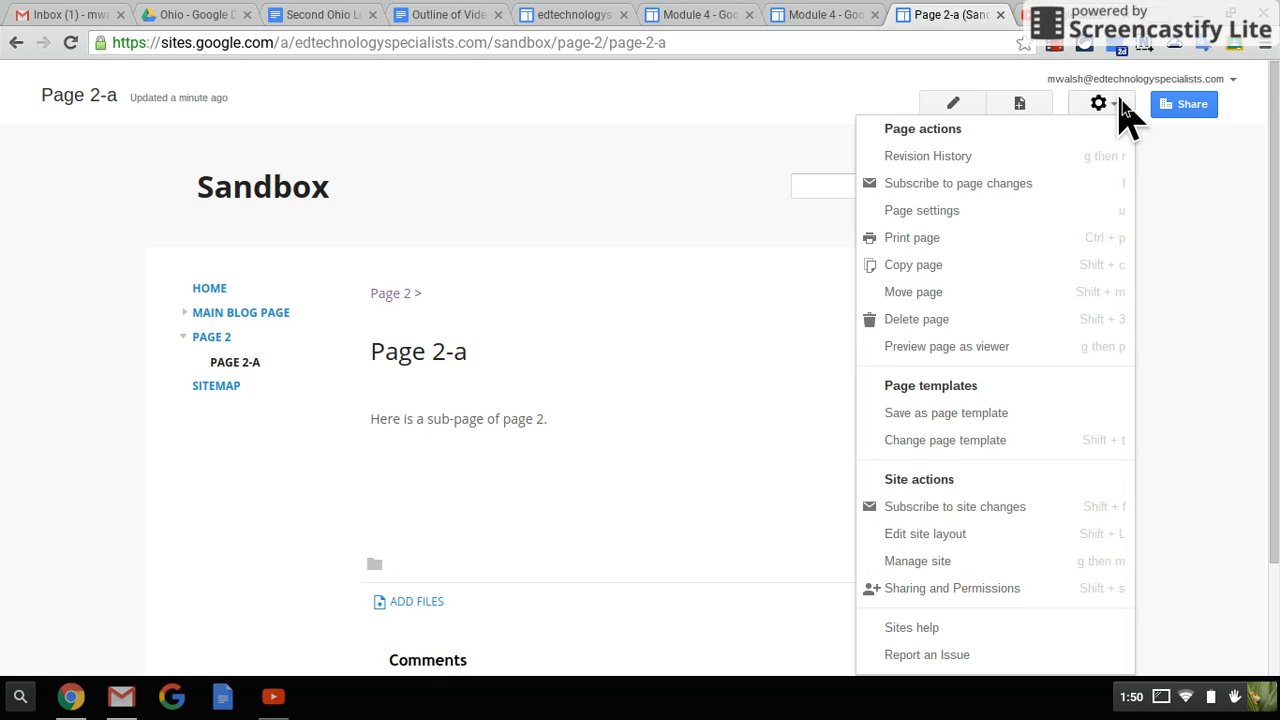
left_click(993, 222)
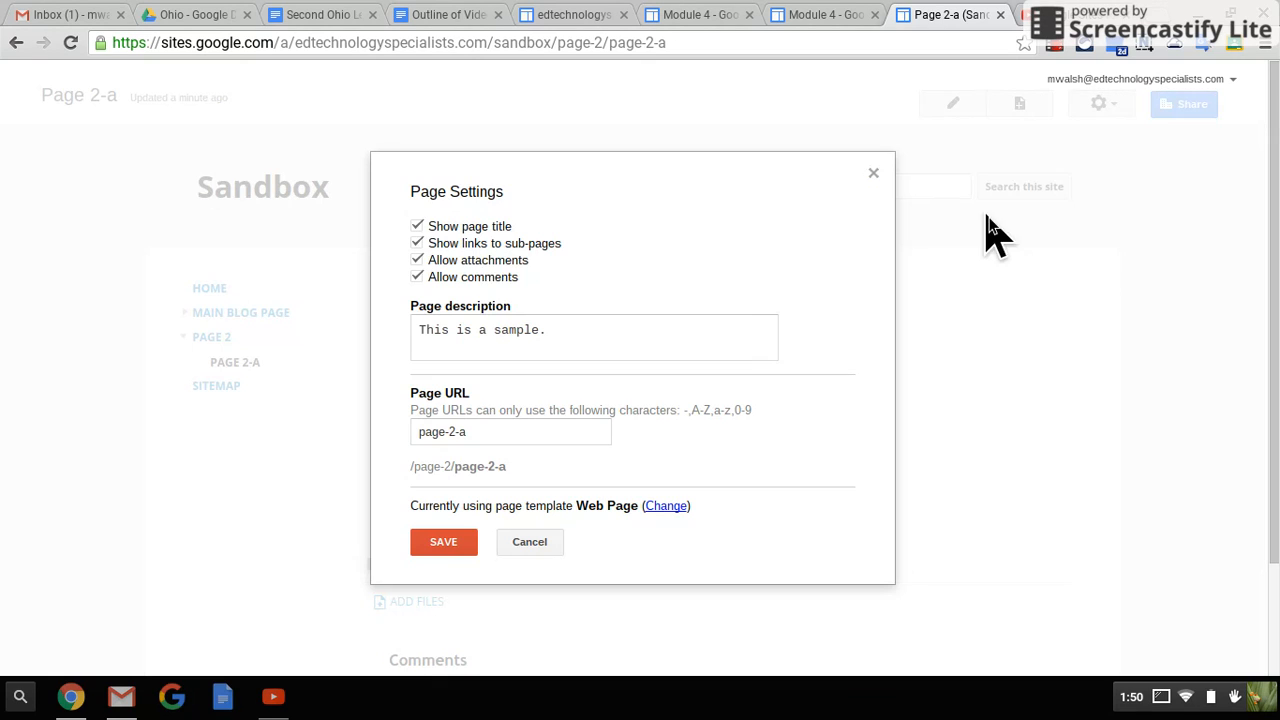
left_click(418, 261)
left_click(443, 548)
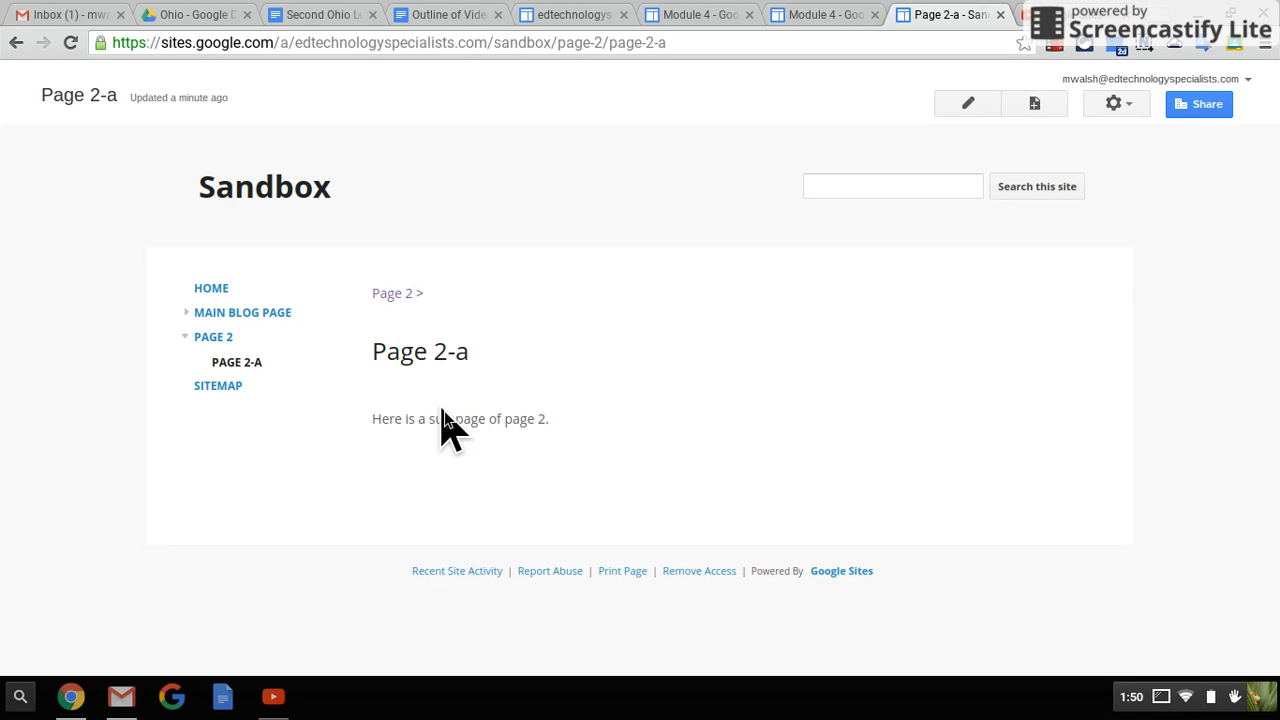
Step: Change the page template of Page 2-a to File Cabinet without applying the template's default content
left_click(1126, 112)
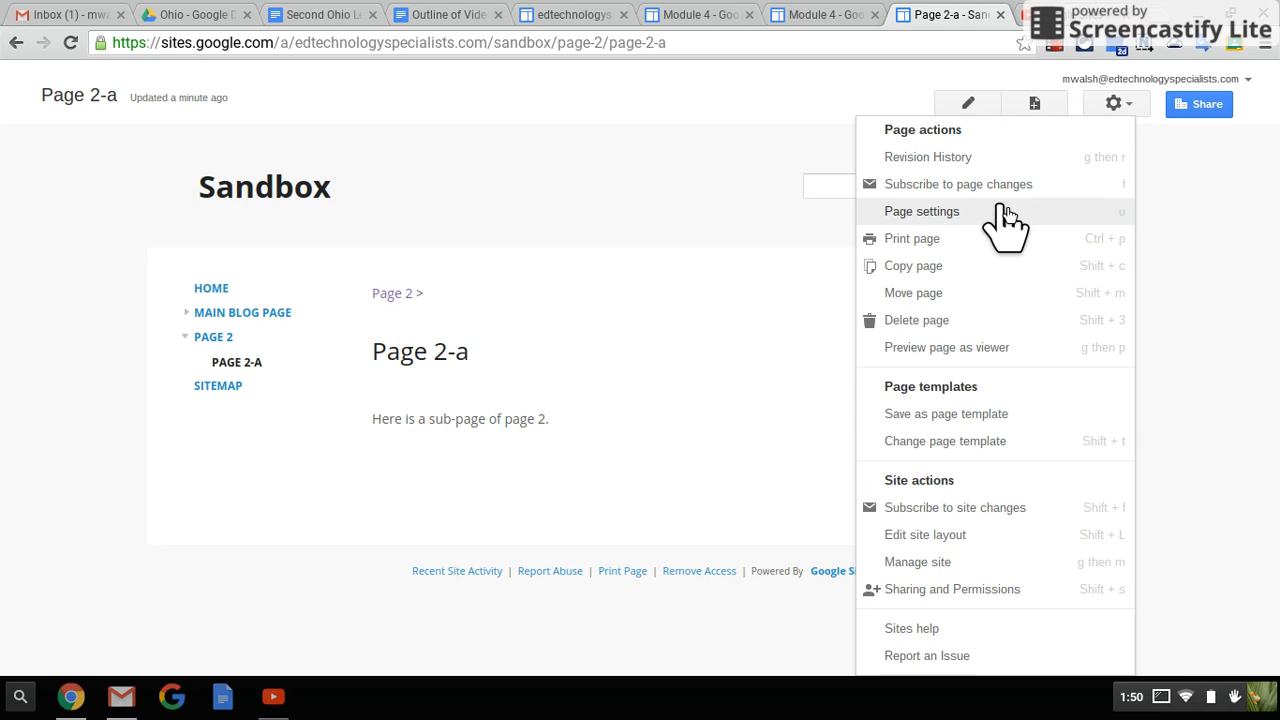
left_click(1005, 212)
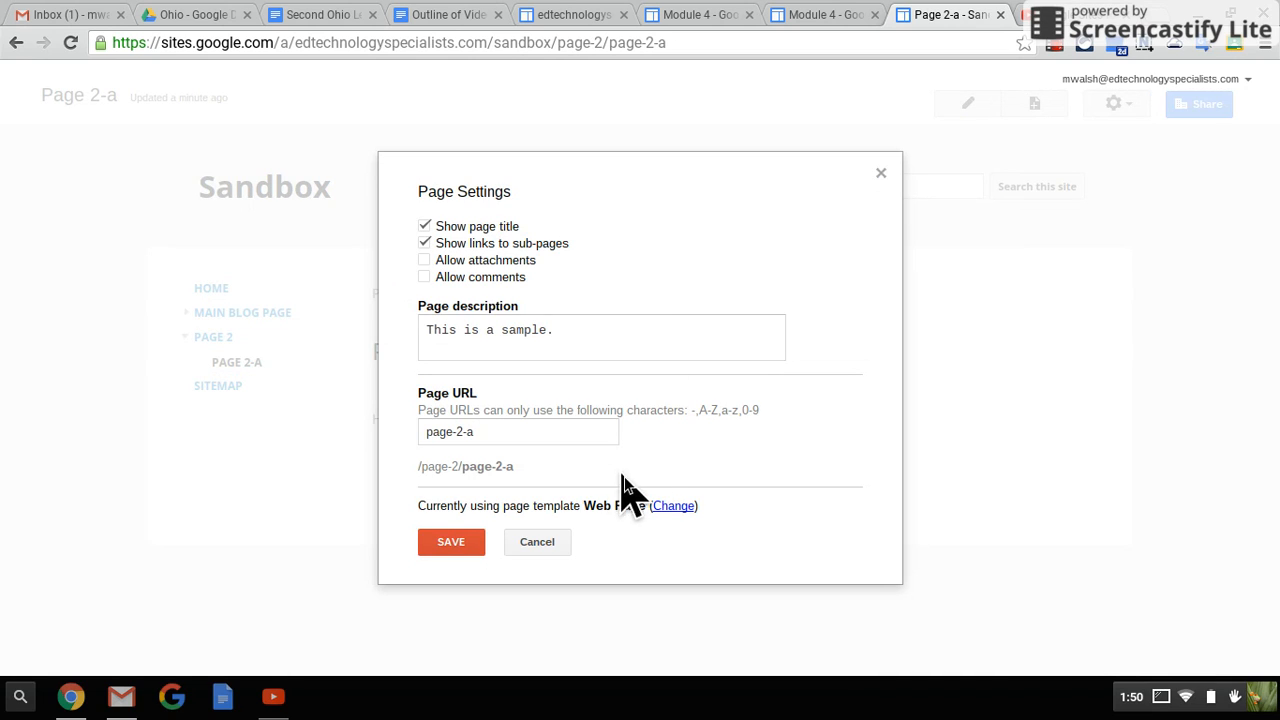
left_click(675, 506)
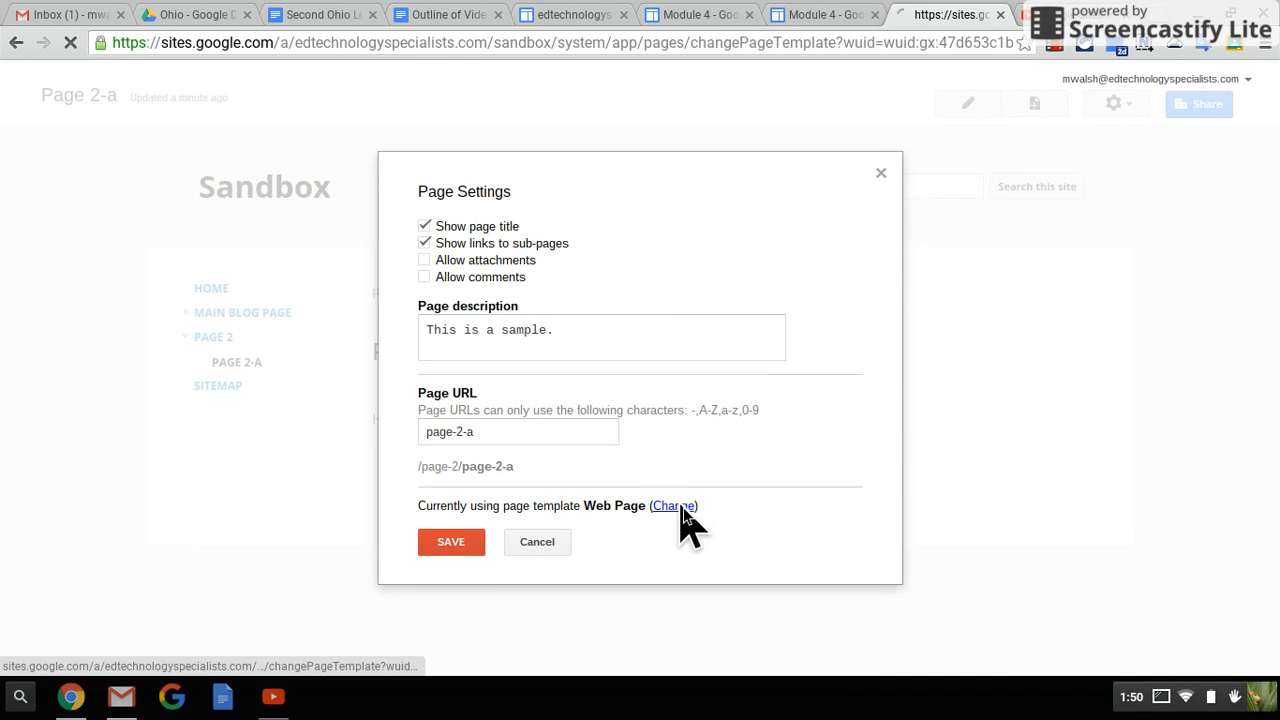
left_click(266, 318)
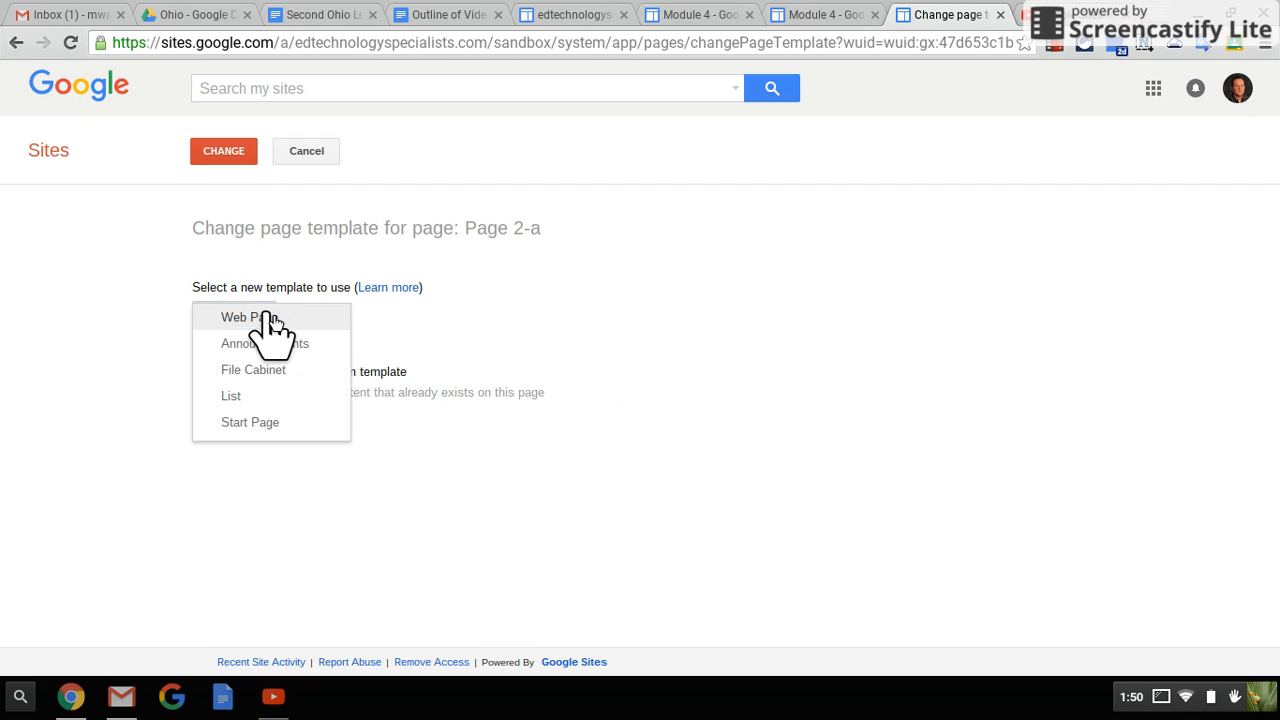
left_click(276, 377)
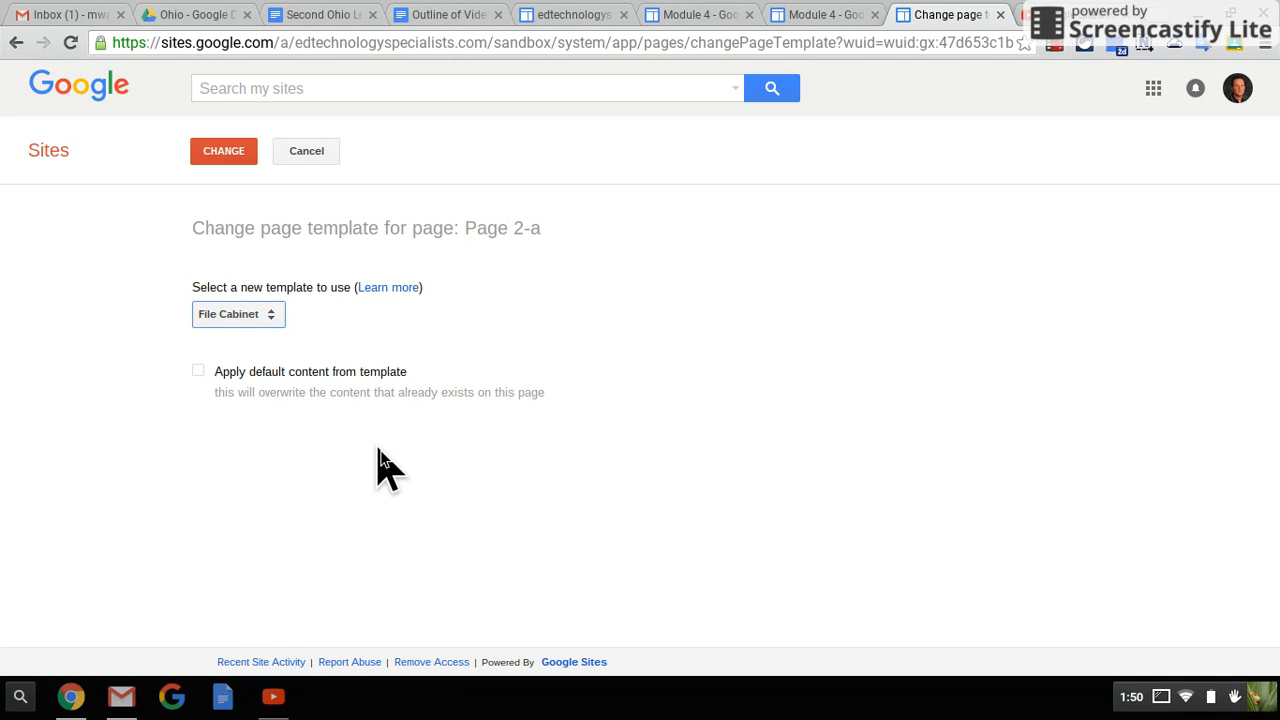
left_click(221, 158)
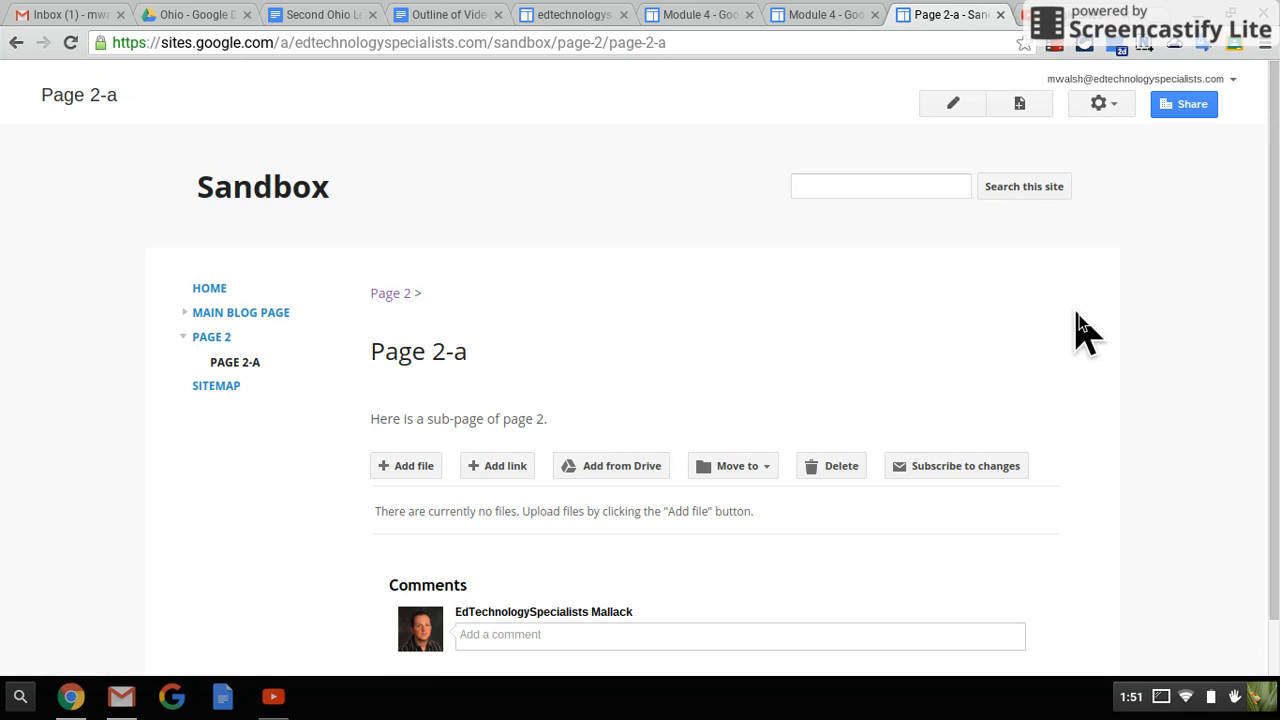
Step: In Page 2-a's page settings, disallow comments, turn on column headers and collapsing folders by default, and save the settings
left_click(1120, 112)
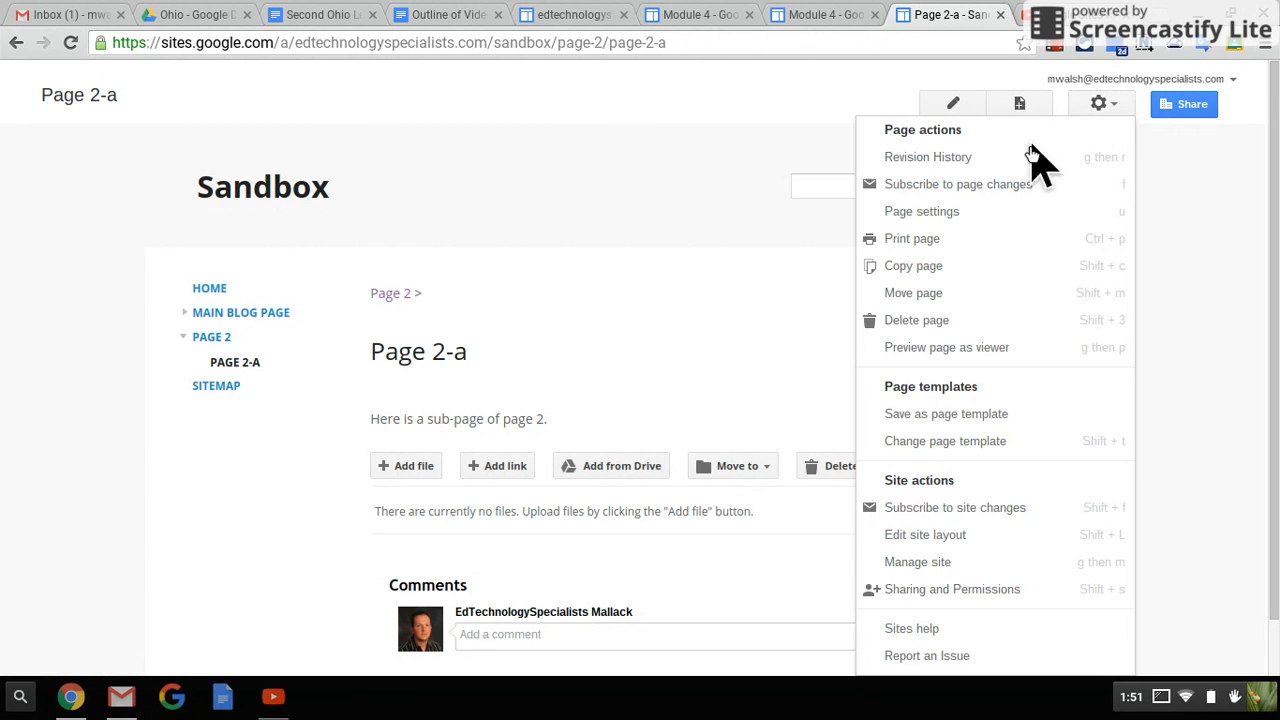
left_click(977, 222)
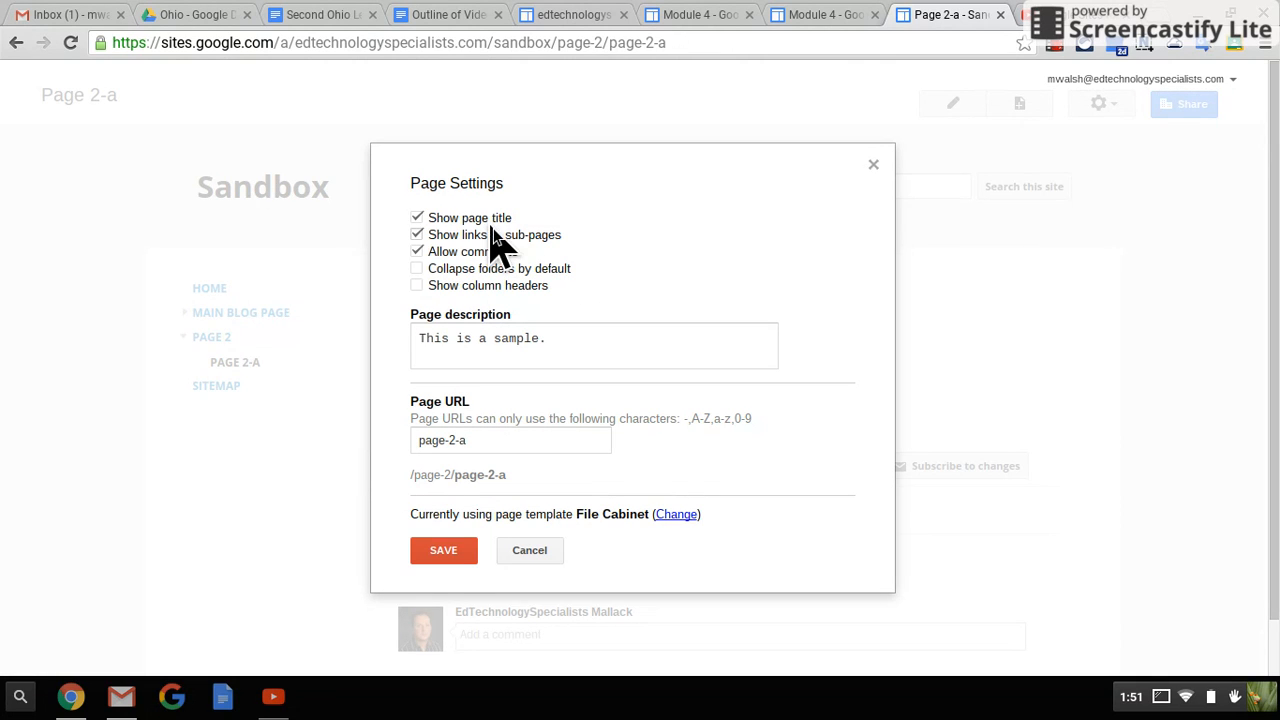
left_click(420, 252)
left_click(421, 288)
left_click(418, 270)
left_click(458, 553)
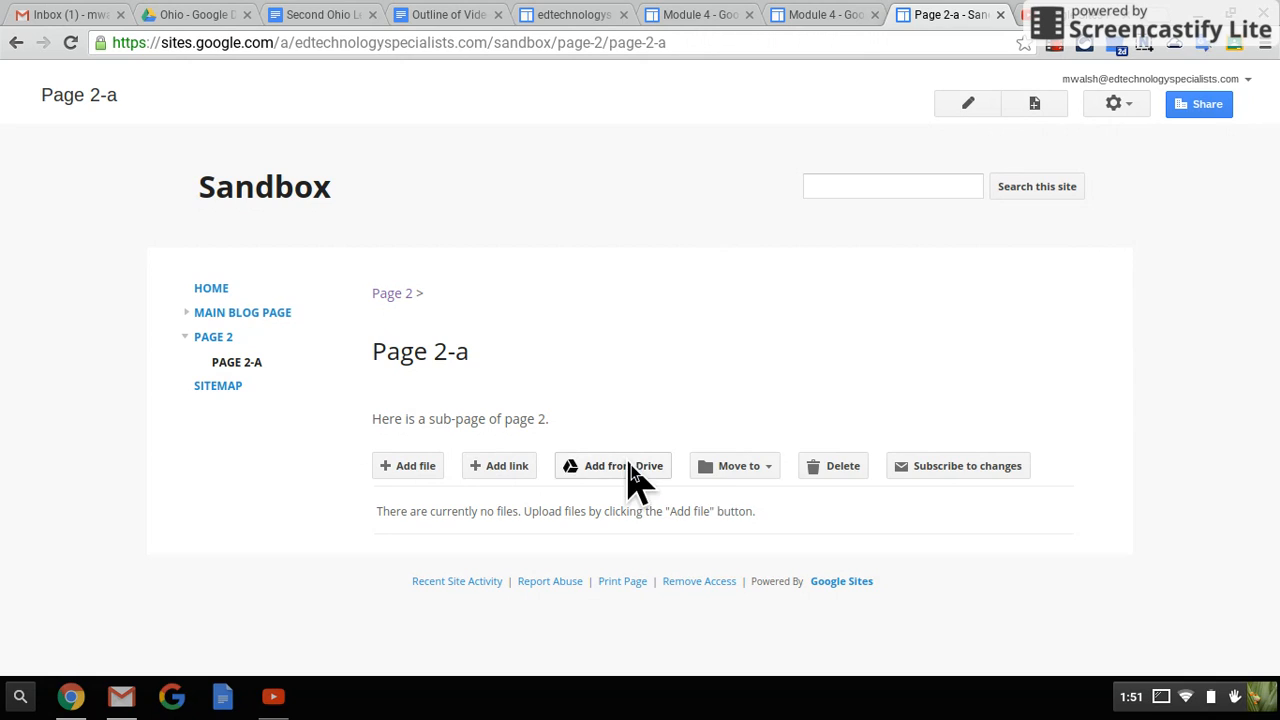
left_click(760, 472)
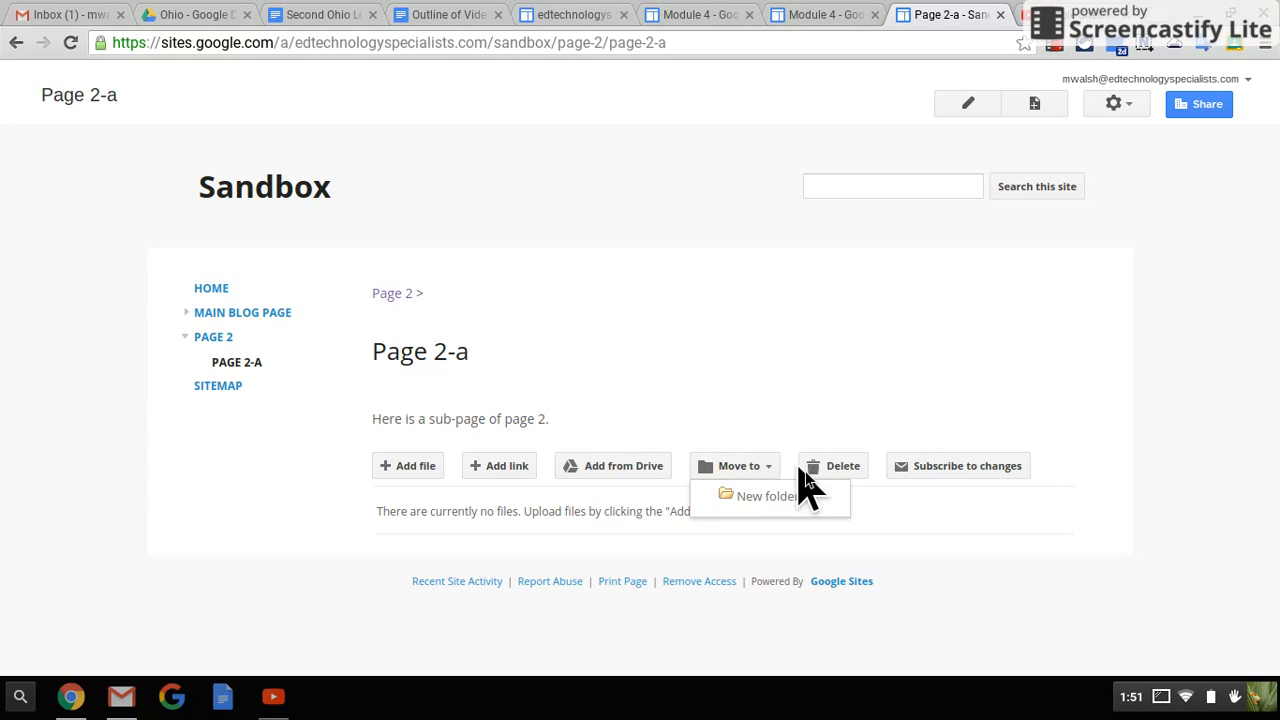
left_click(843, 392)
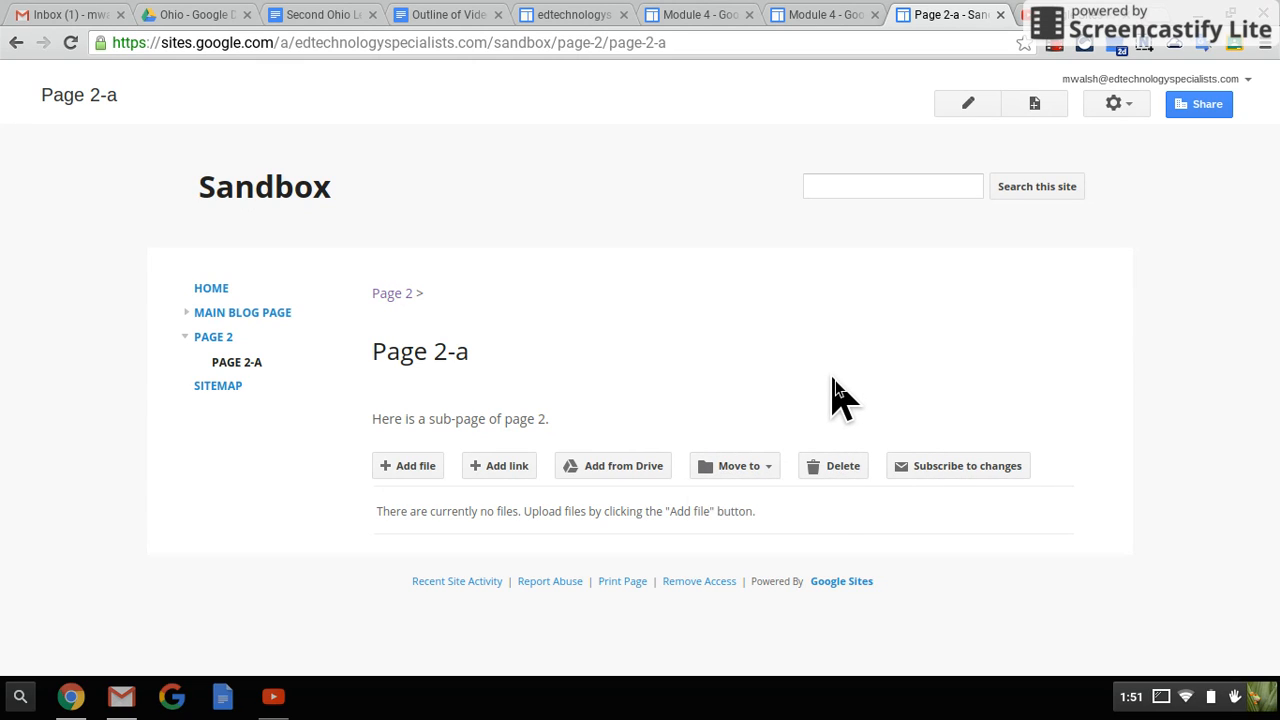
left_click(423, 482)
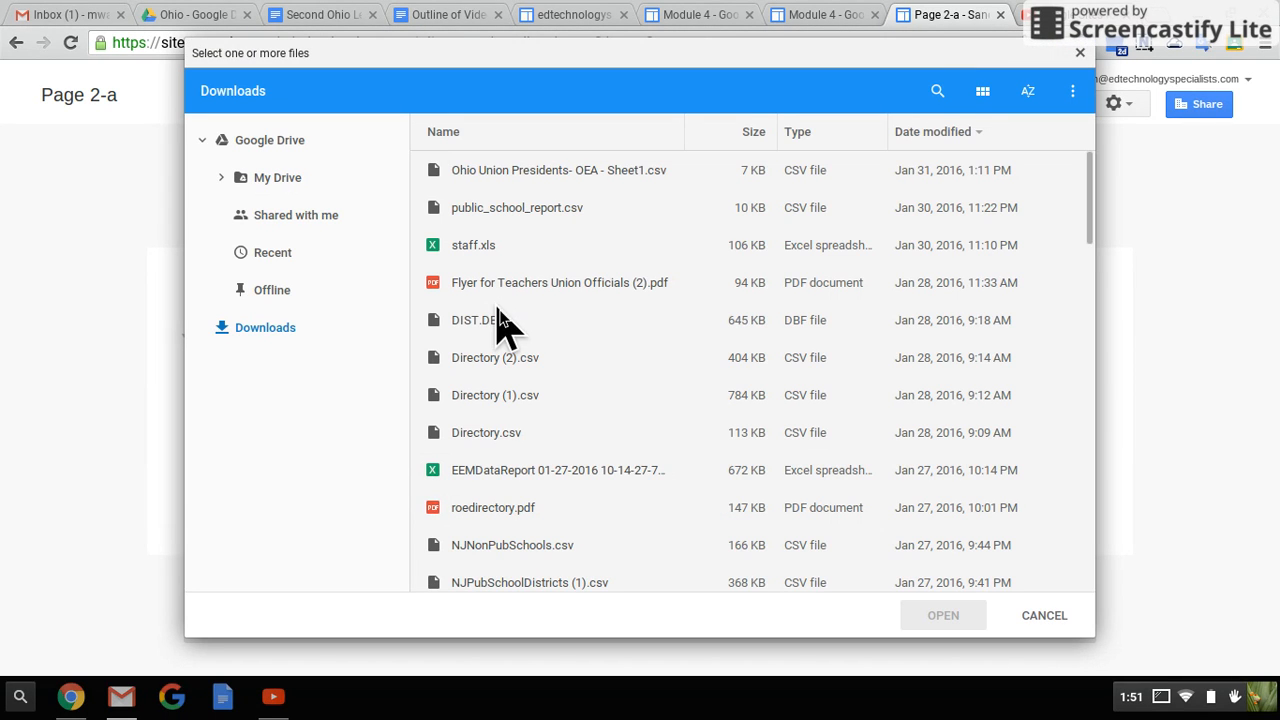
scroll(617, 462, "down", 15)
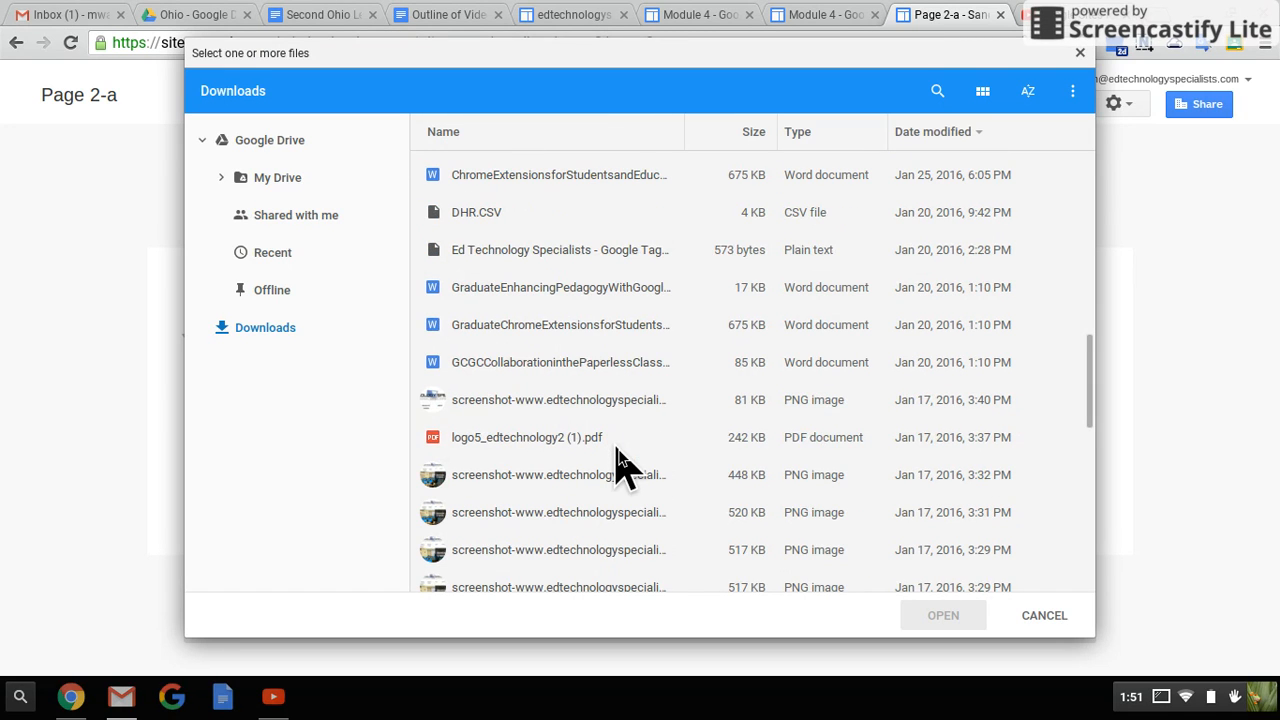
left_click(557, 402)
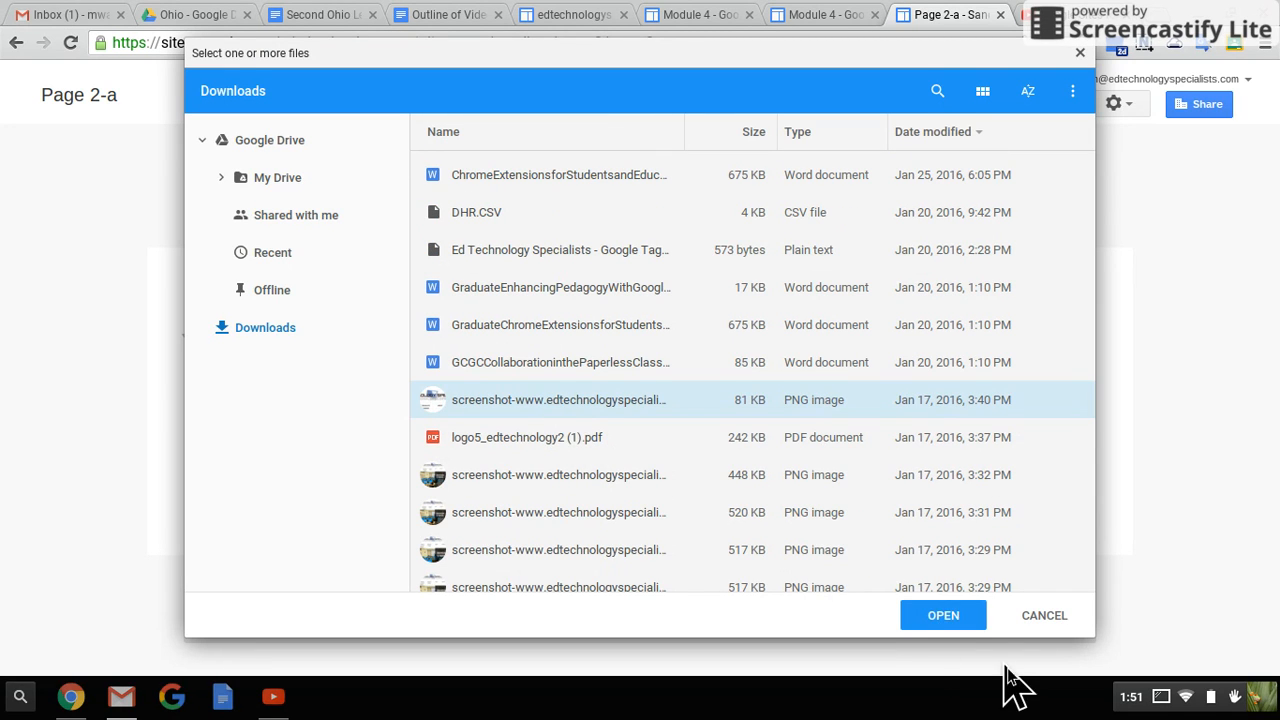
left_click(943, 615)
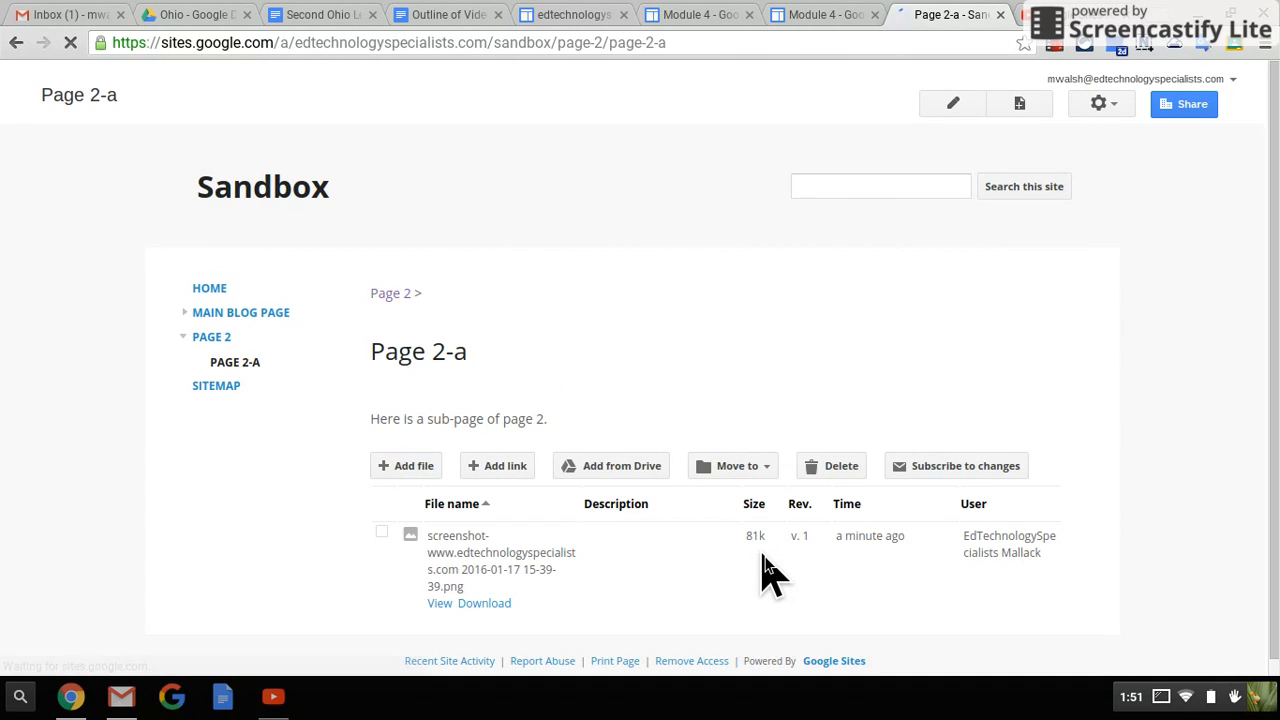
Step: Add the Google Drive spreadsheet "Twitter Archiver Educators Technology" to the Page 2-a file cabinet
scroll(770, 575, "down", 1)
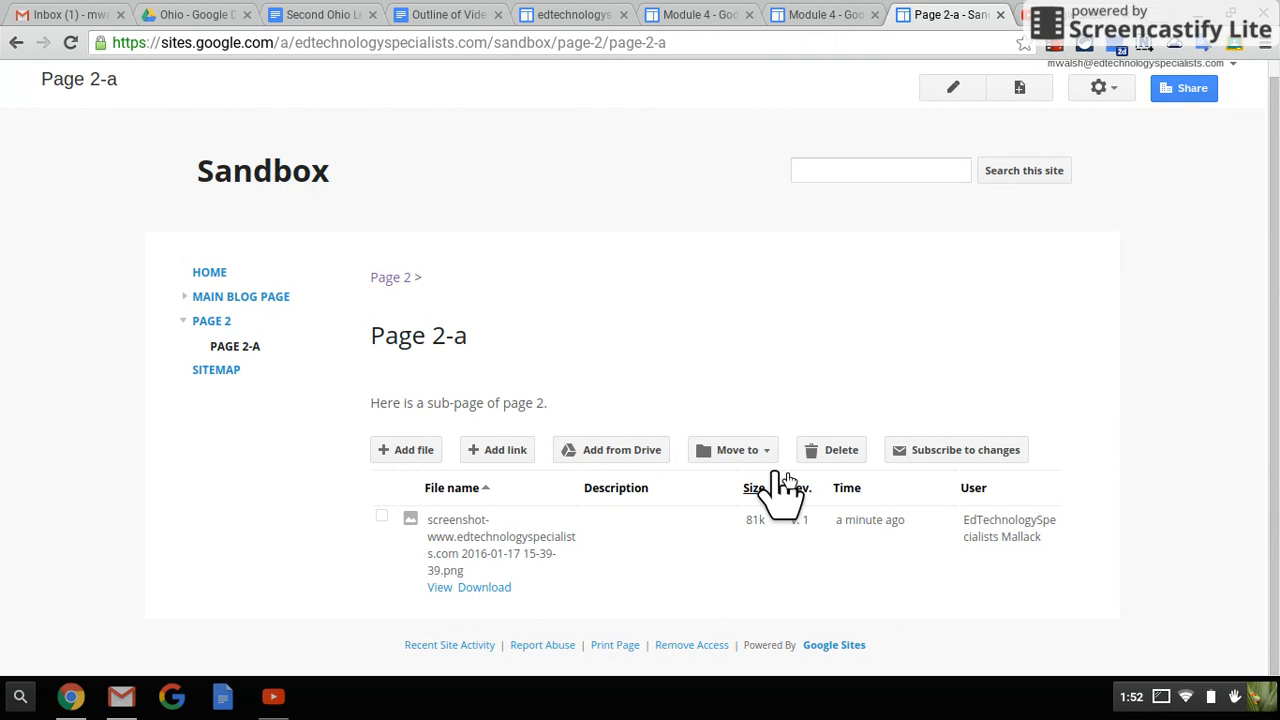
left_click(612, 452)
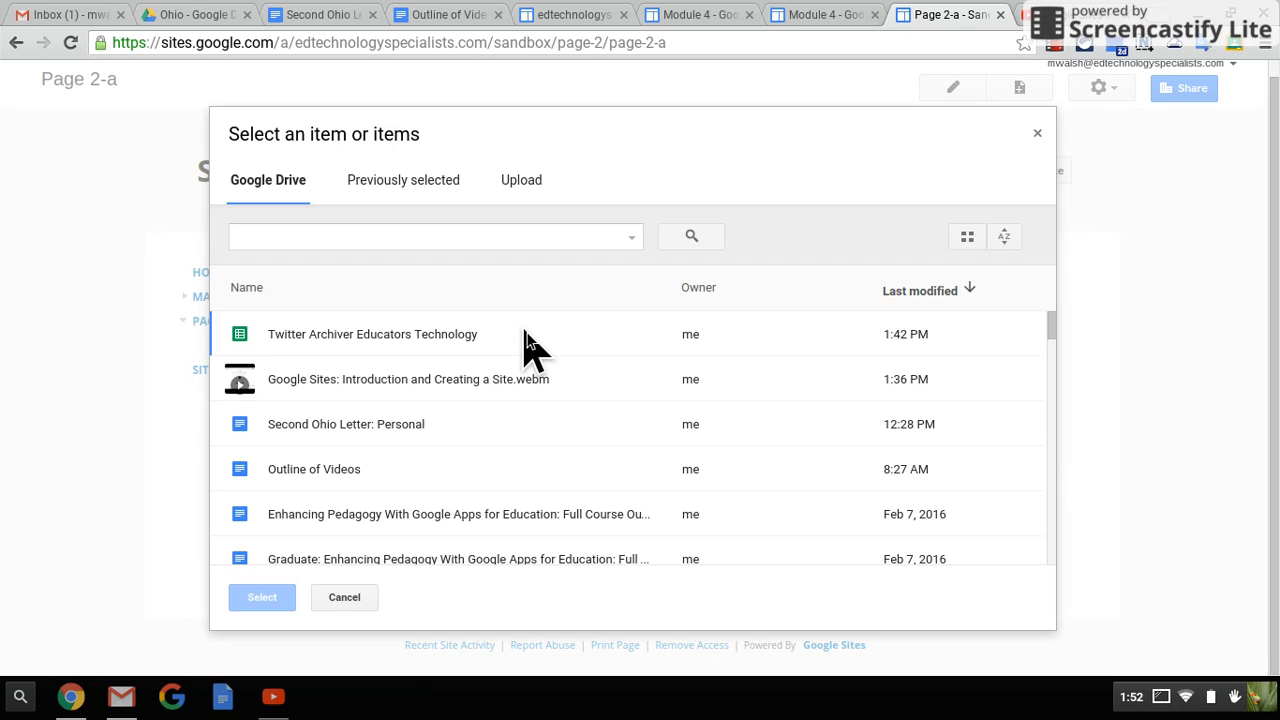
left_click(412, 338)
left_click(255, 603)
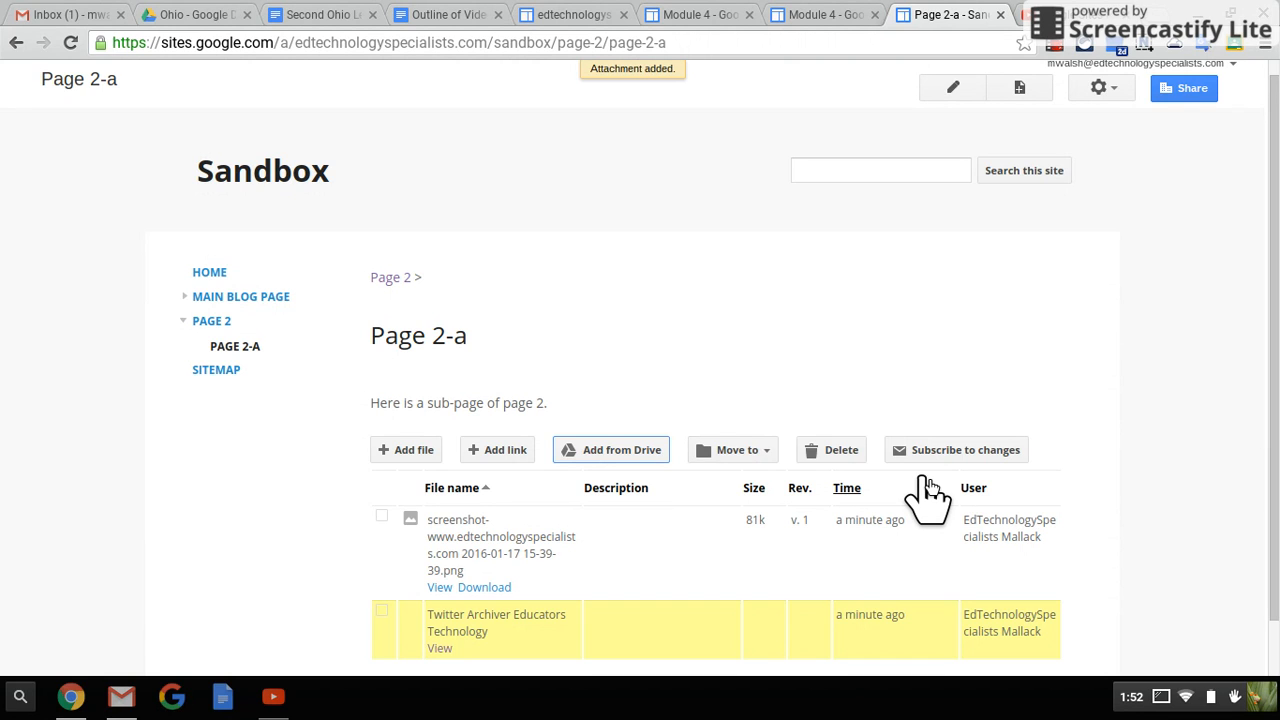
scroll(928, 490, "down", 1)
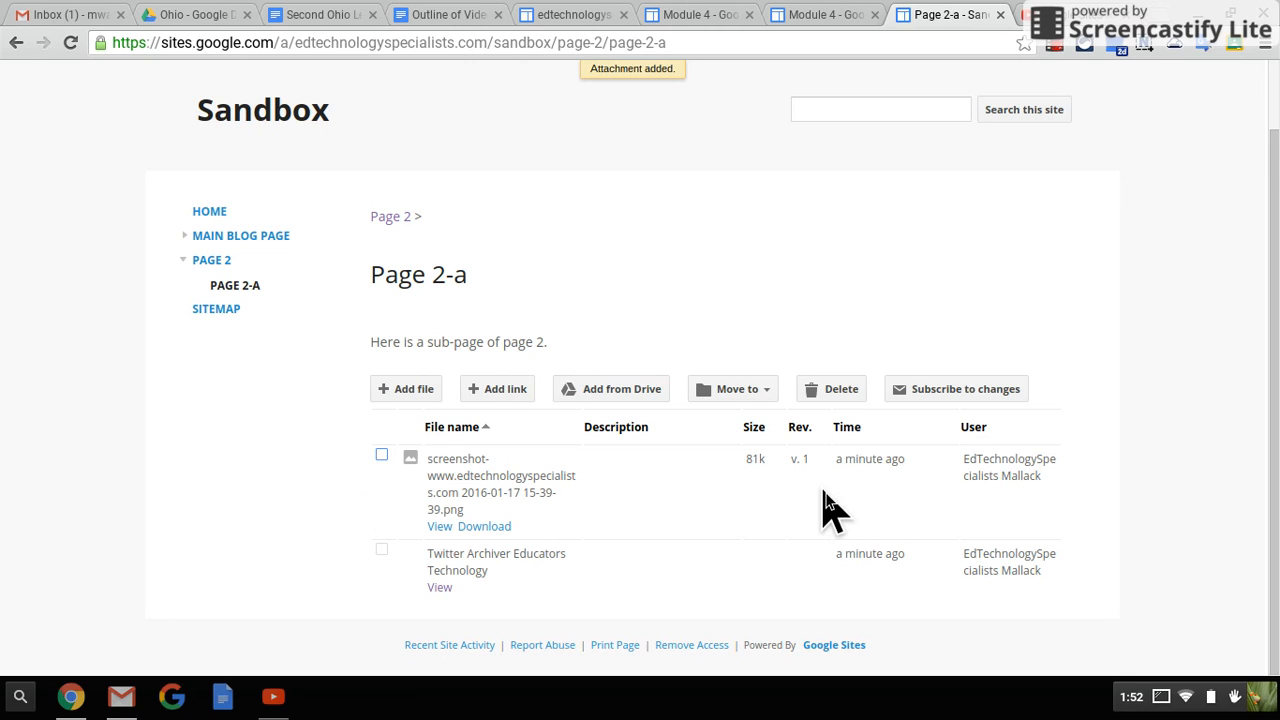
left_click(764, 392)
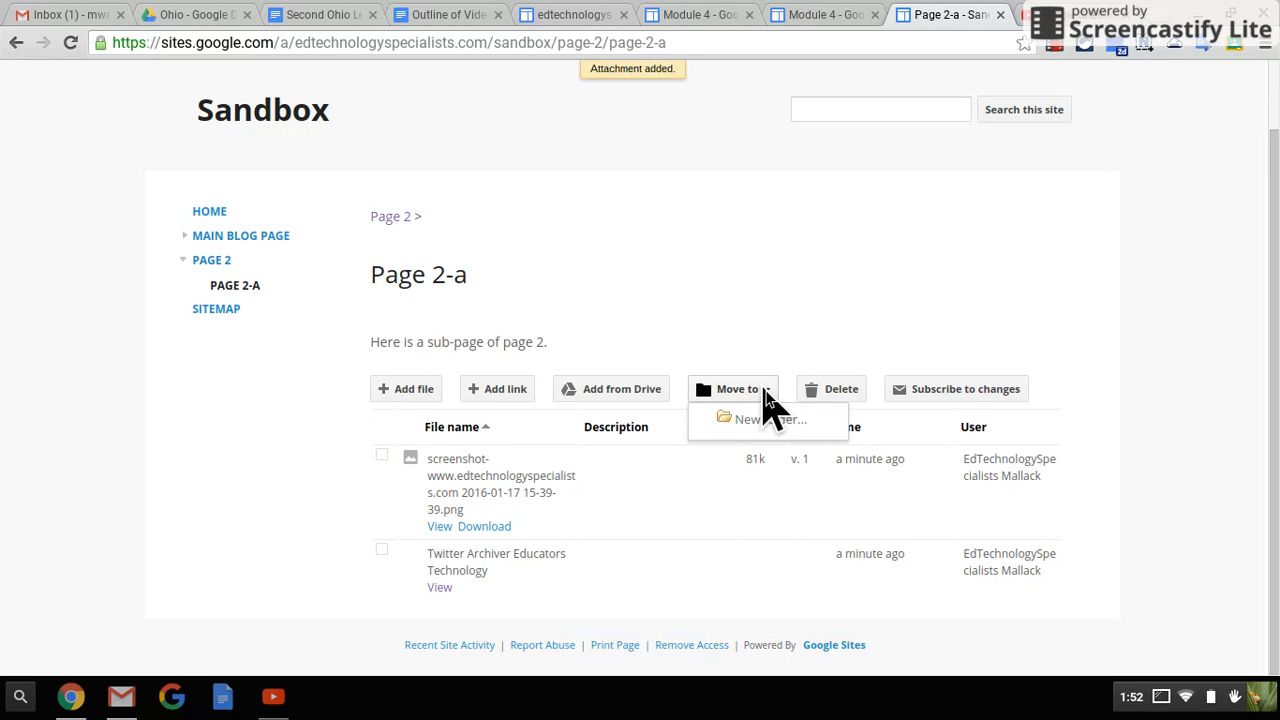
left_click(740, 258)
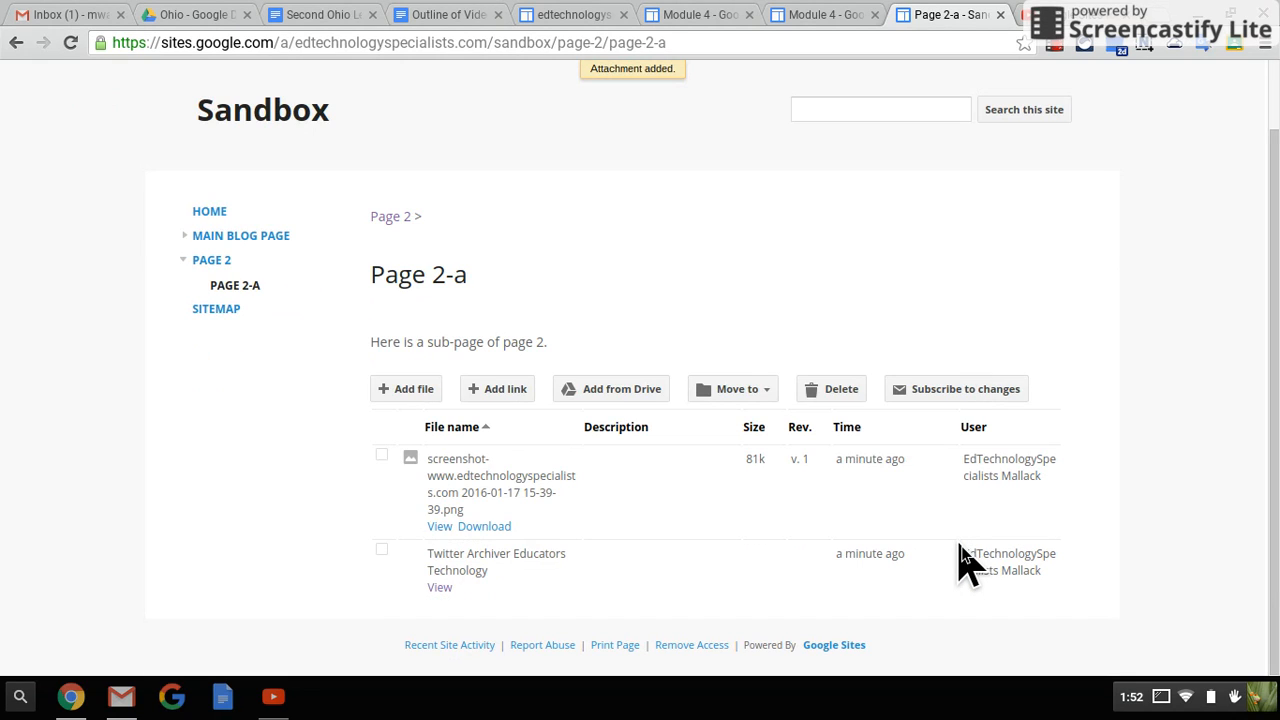
left_click(1051, 45)
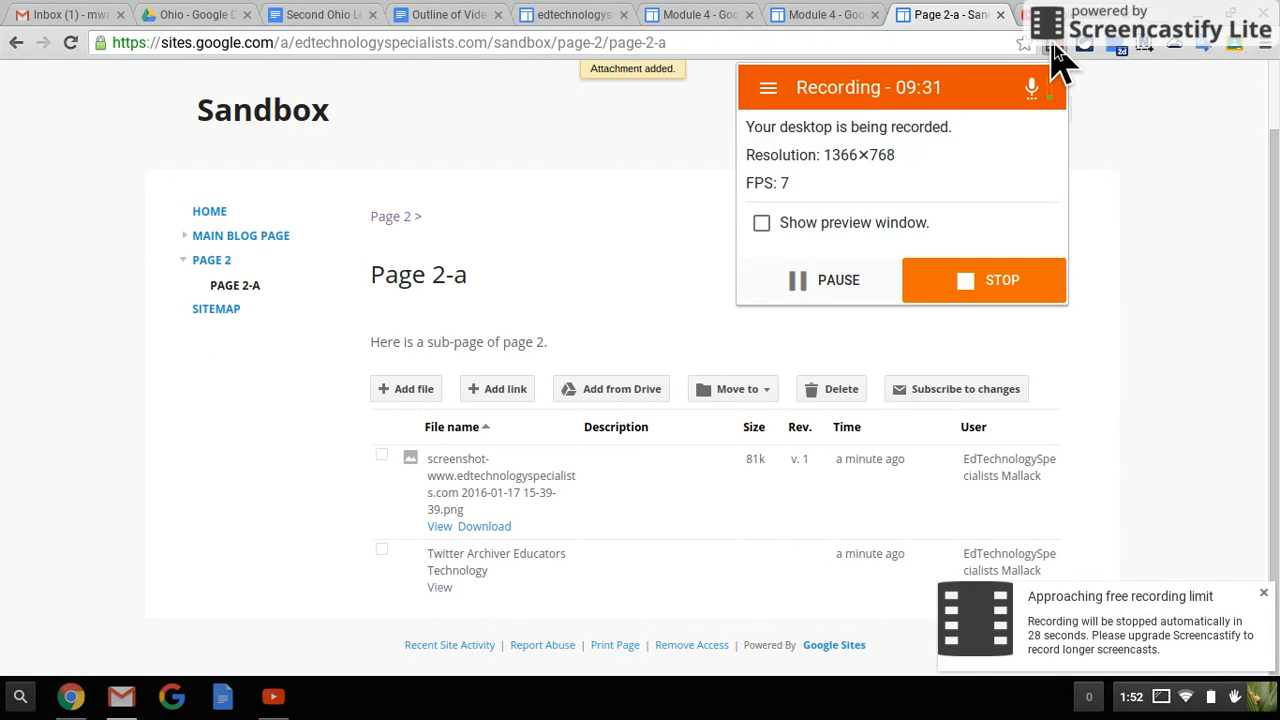
left_click(1134, 257)
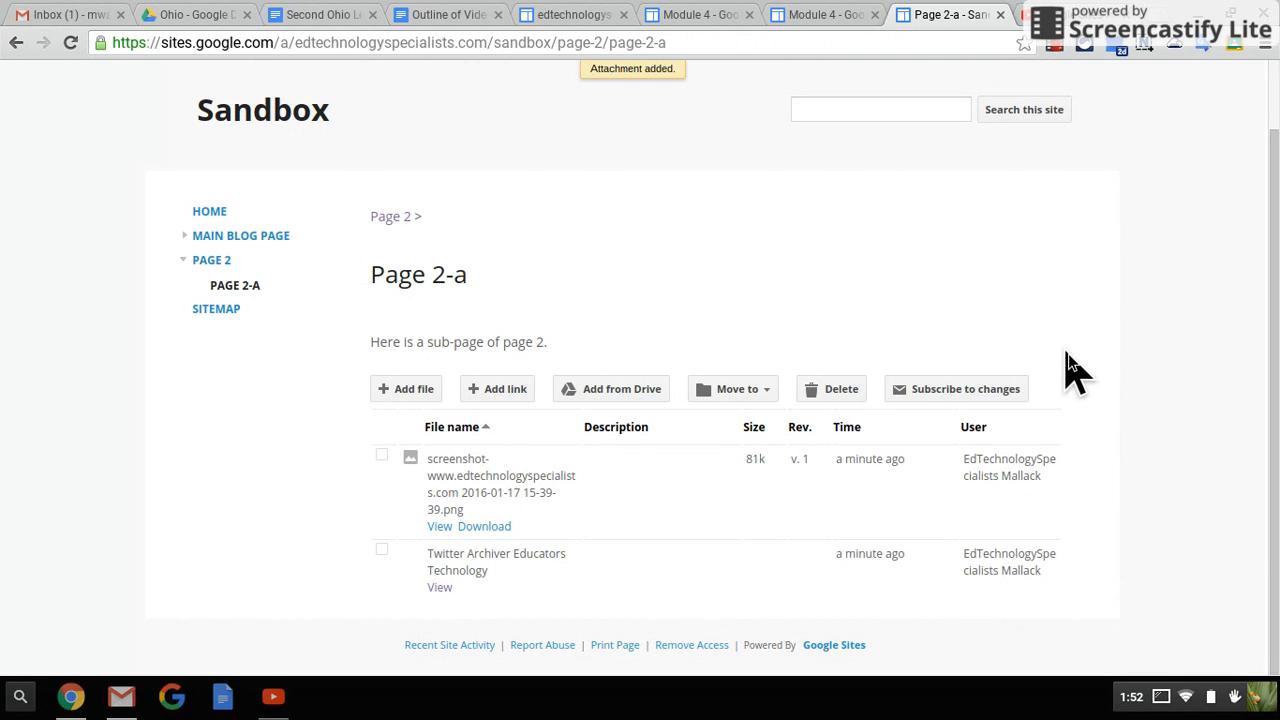
scroll(1072, 370, "up", 1)
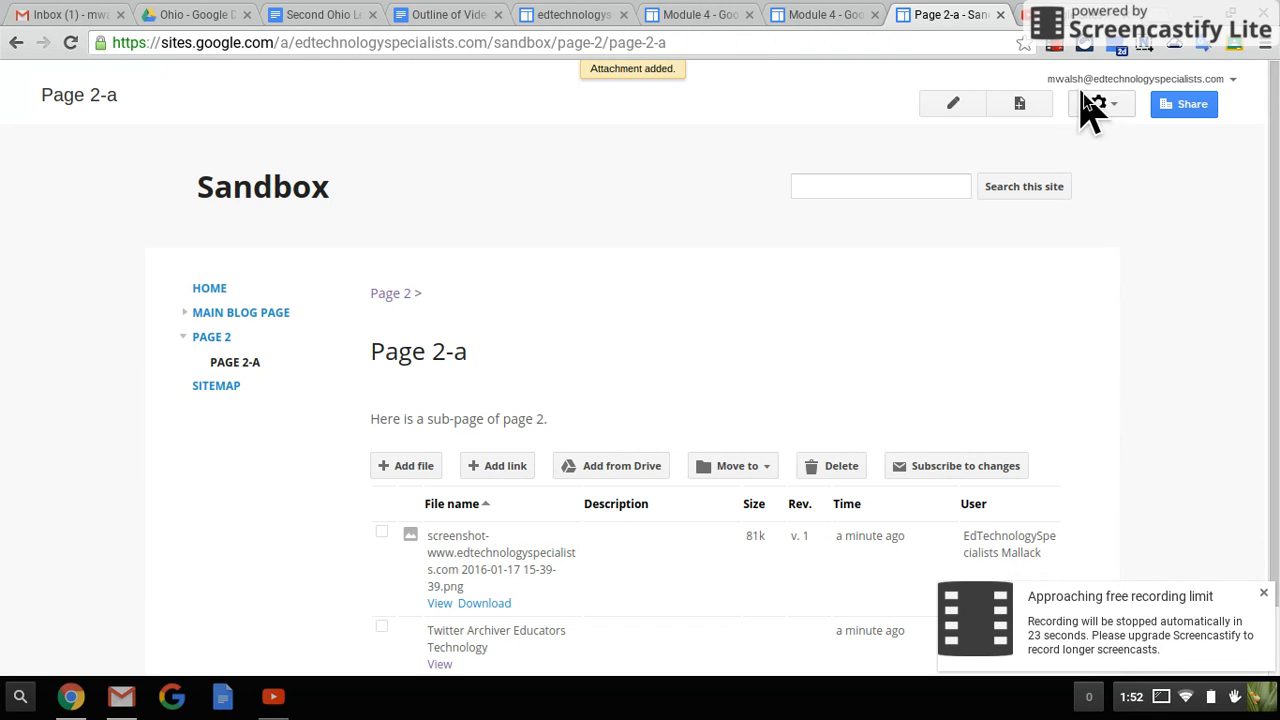